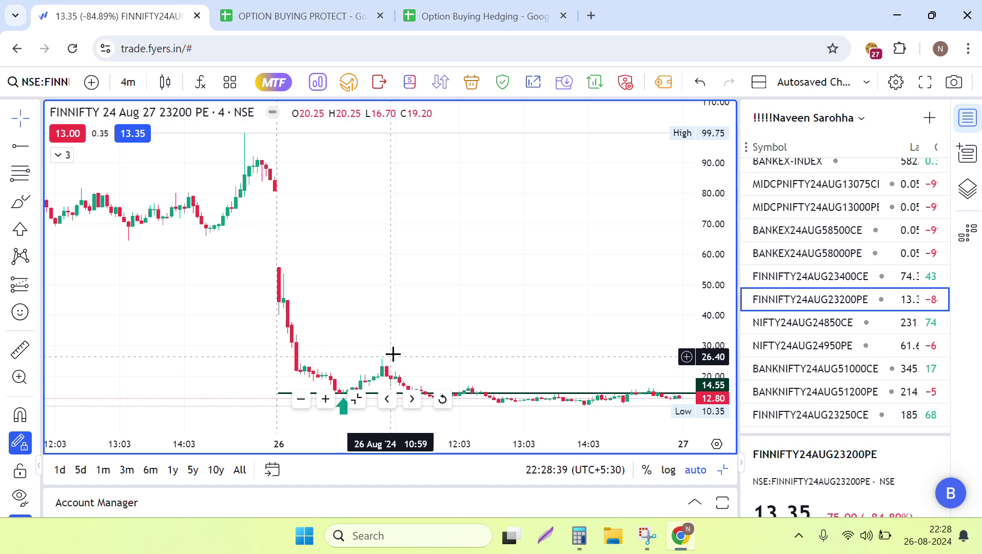
Step: Open the NIFTY24AUG24850CE chart and compare it with the NIFTY levels on the OTM sheet of the OPTION BUYING PROTECT spreadsheet
click(810, 331)
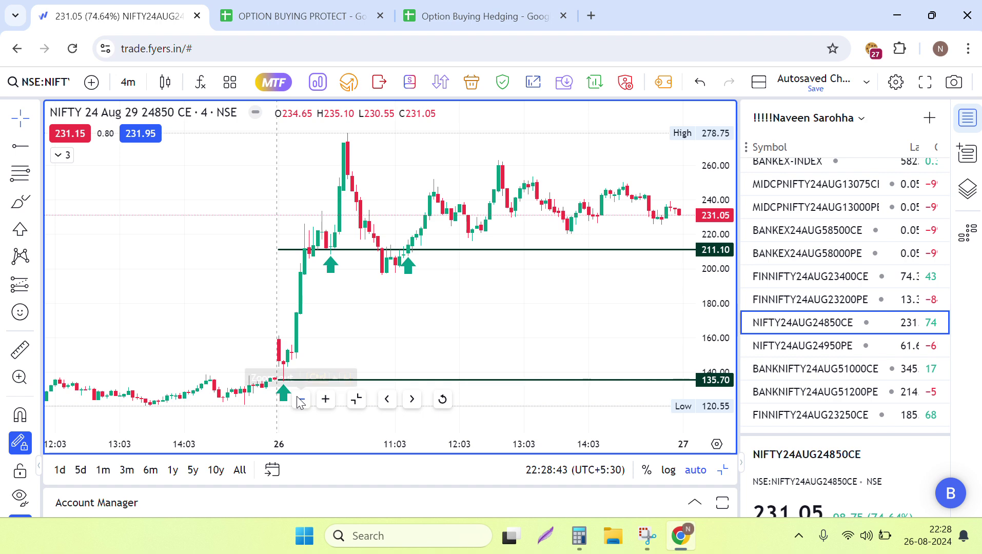
click(293, 16)
scroll(223, 282, up, 7)
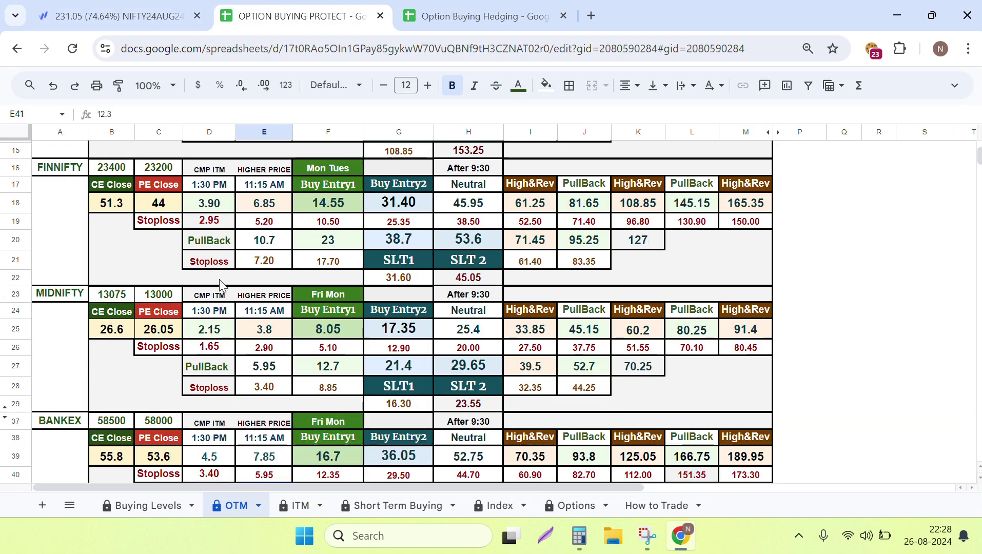
click(144, 14)
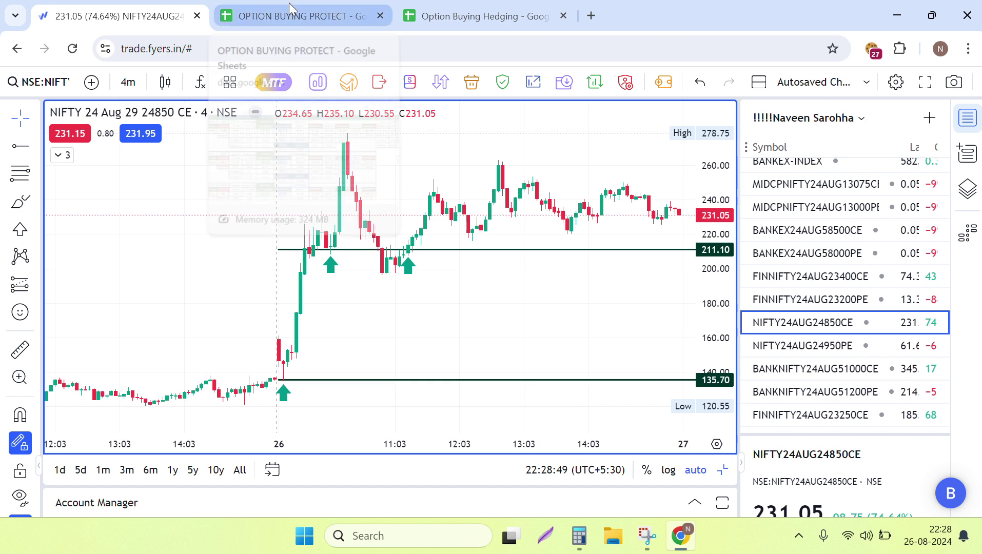
mouse_move(290, 2)
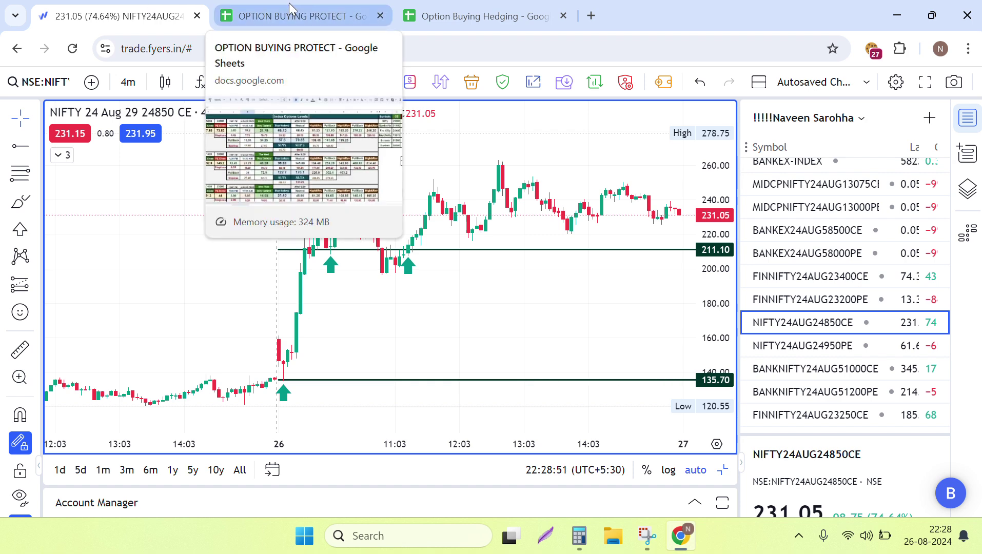
click(289, 2)
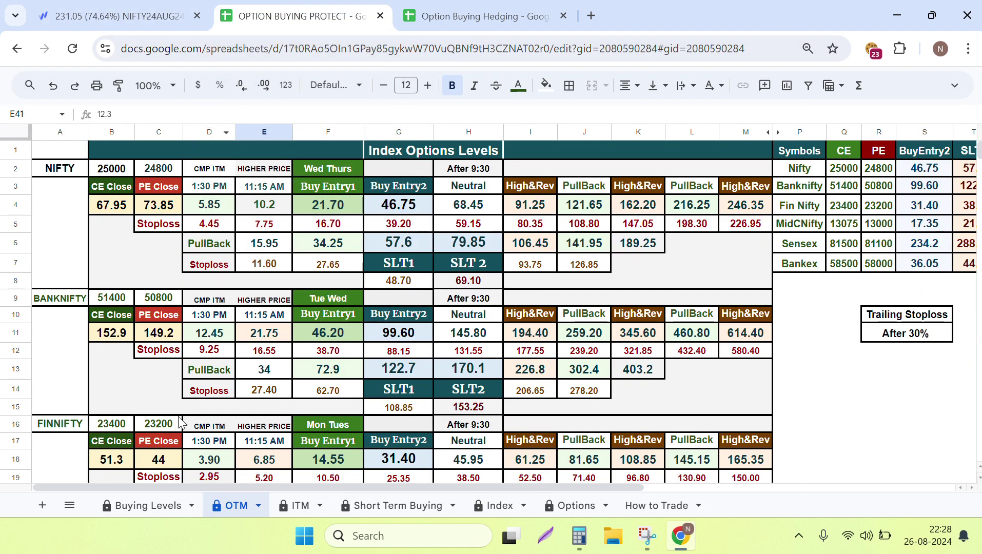
click(163, 16)
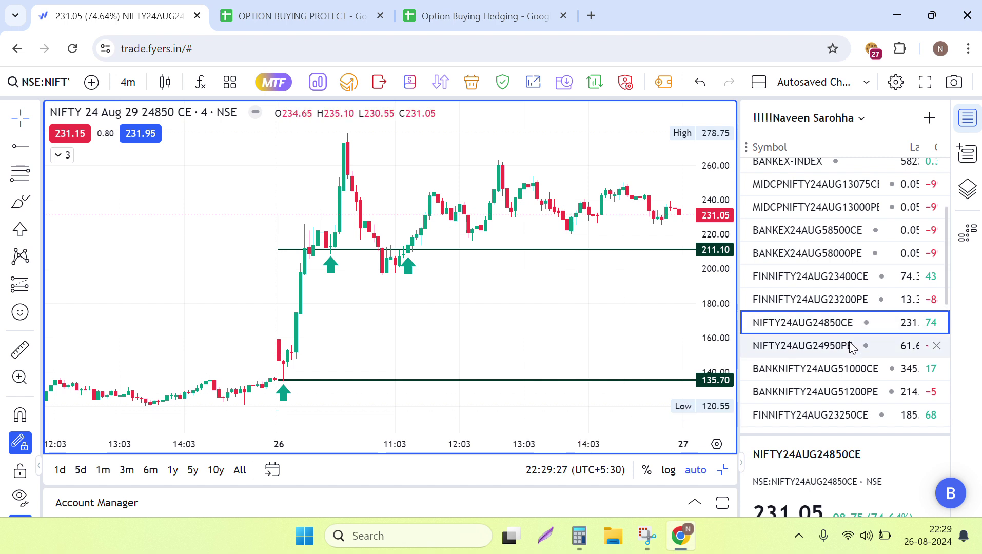
click(407, 264)
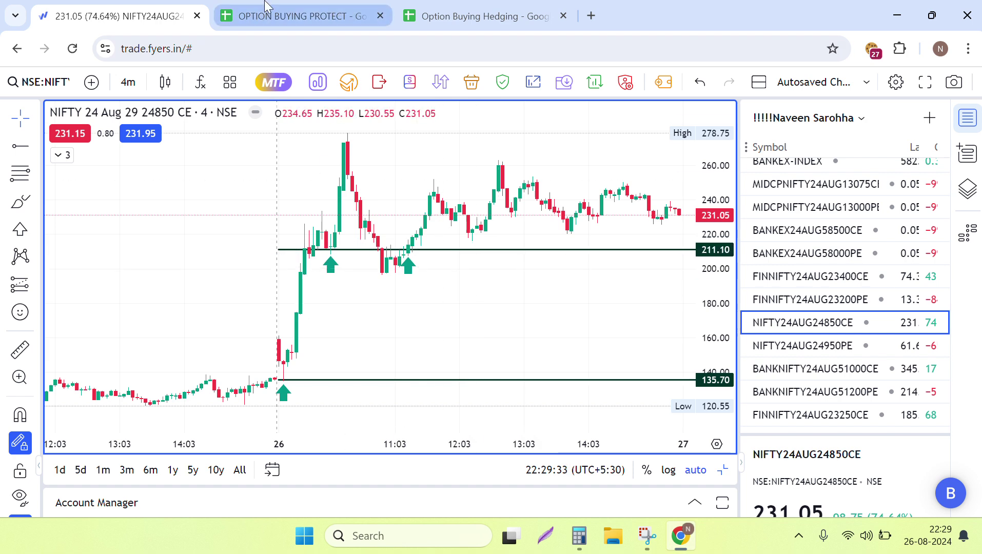
Step: Compare the Trailing Stoploss rules on the OTM, ITM and Buying Levels sheets of the OPTION BUYING PROTECT spreadsheet
click(295, 16)
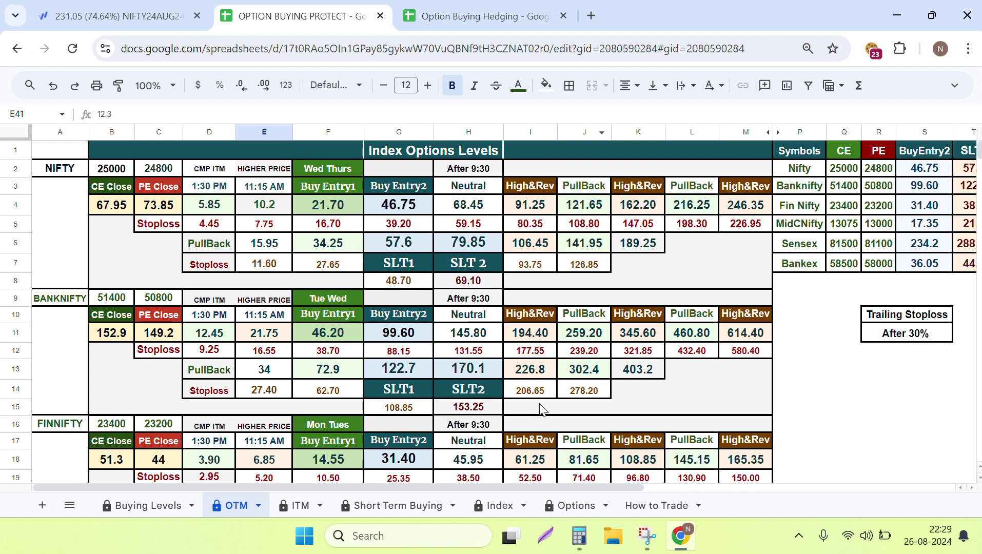
click(919, 334)
click(900, 318)
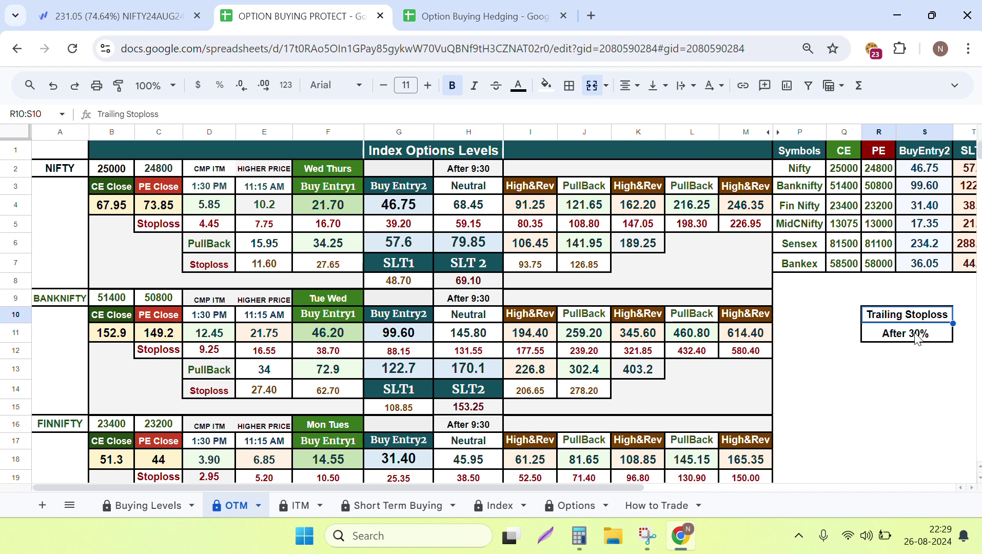
click(310, 507)
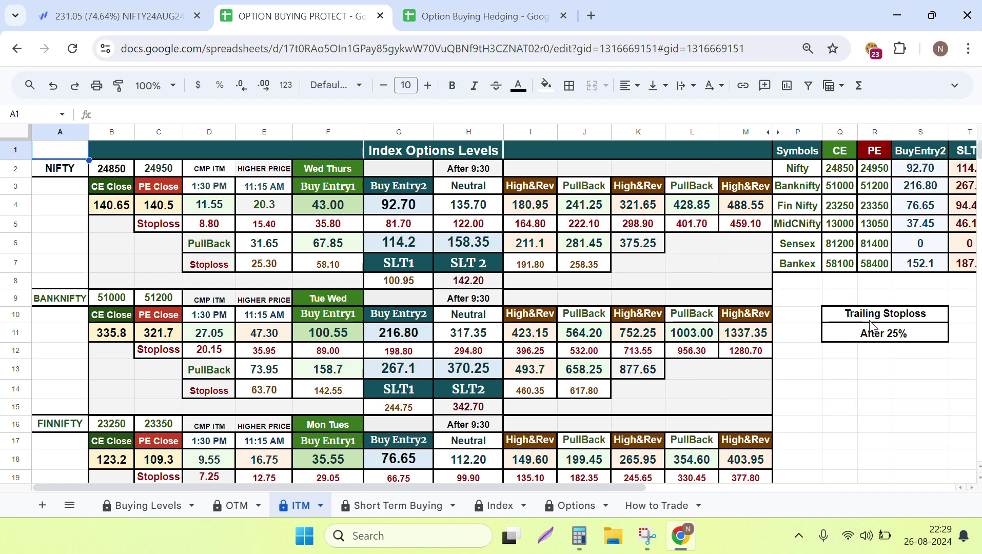
click(243, 507)
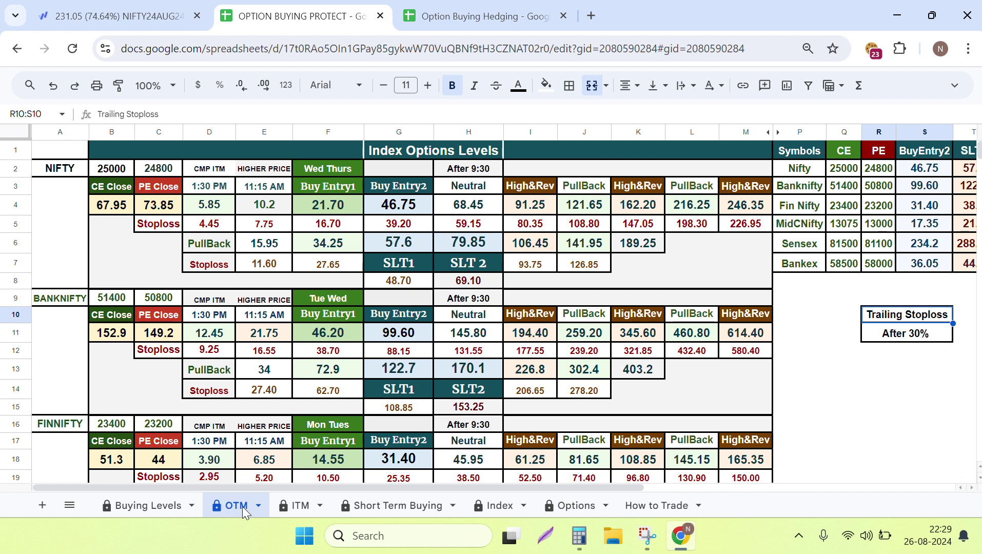
click(289, 507)
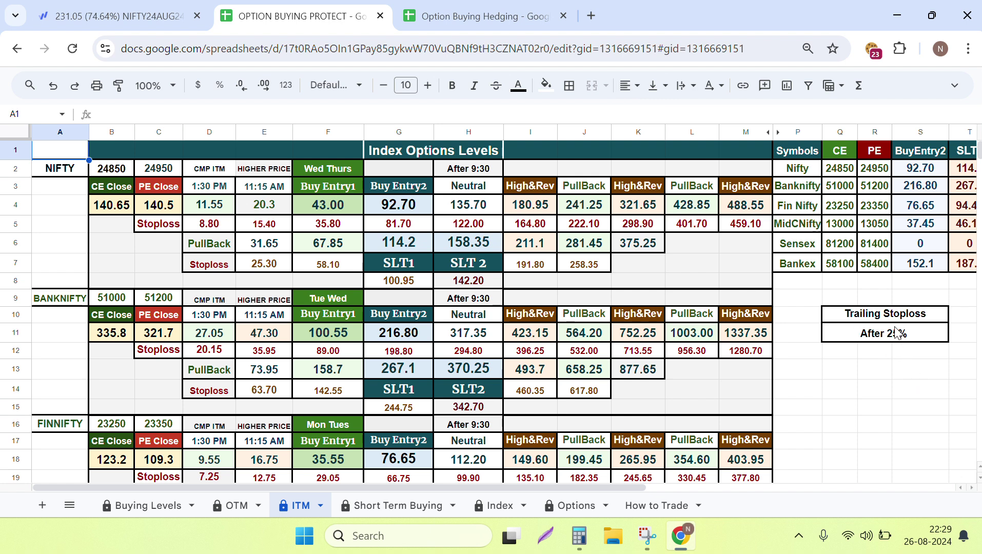
click(149, 505)
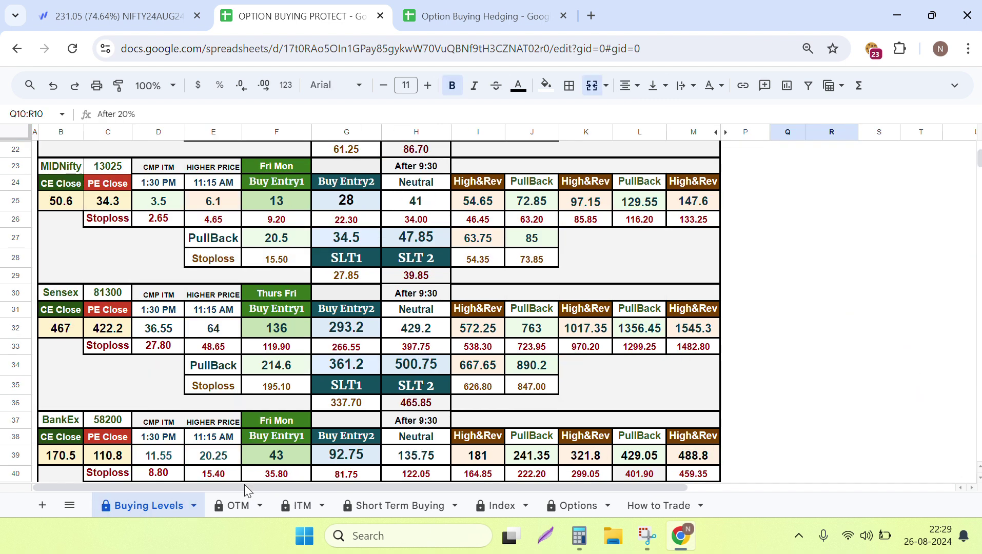
scroll(763, 267, up, 7)
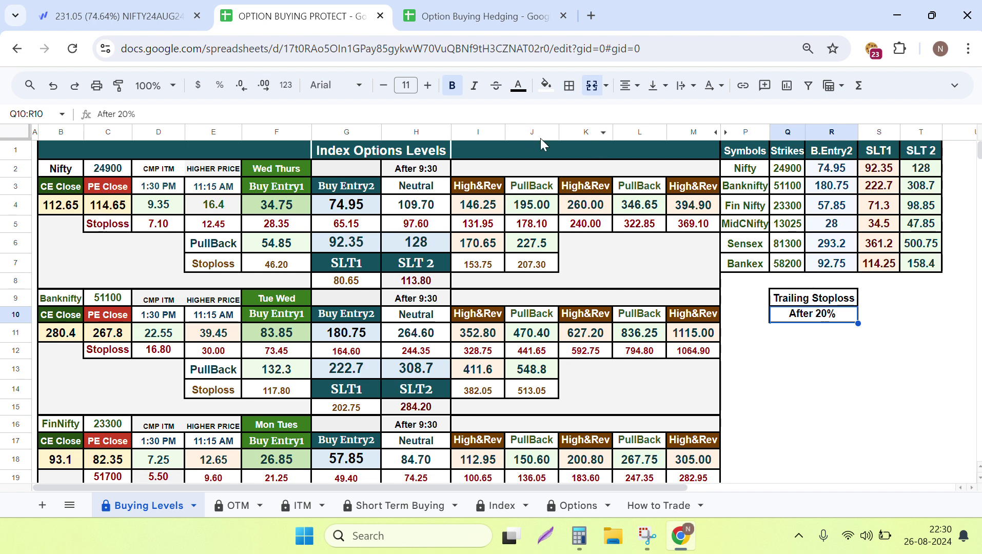
click(295, 506)
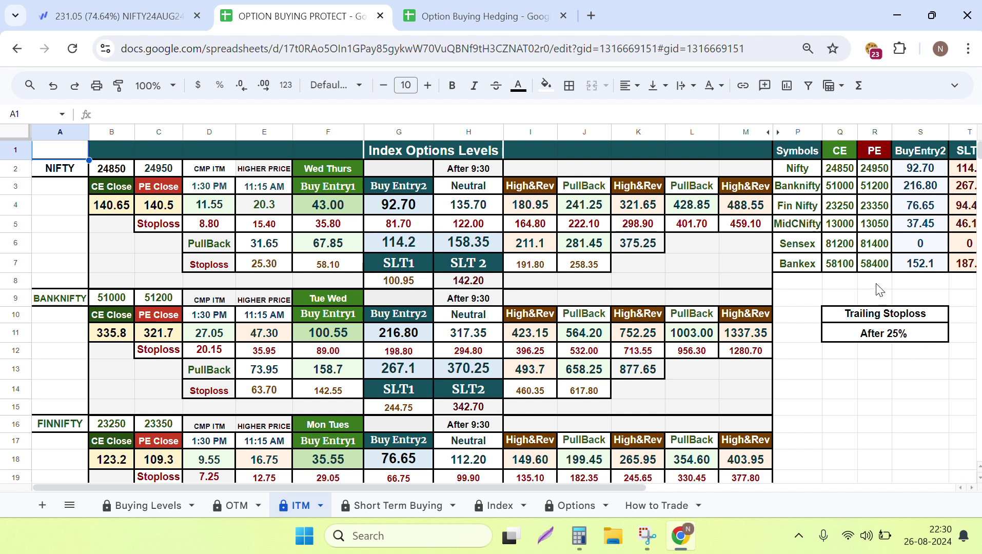
Step: Switch to the Fyers chart and review NIFTY24AUG24950PE, BANKNIFTY24AUG51000CE and BANKNIFTY24AUG51200PE in turn
click(105, 18)
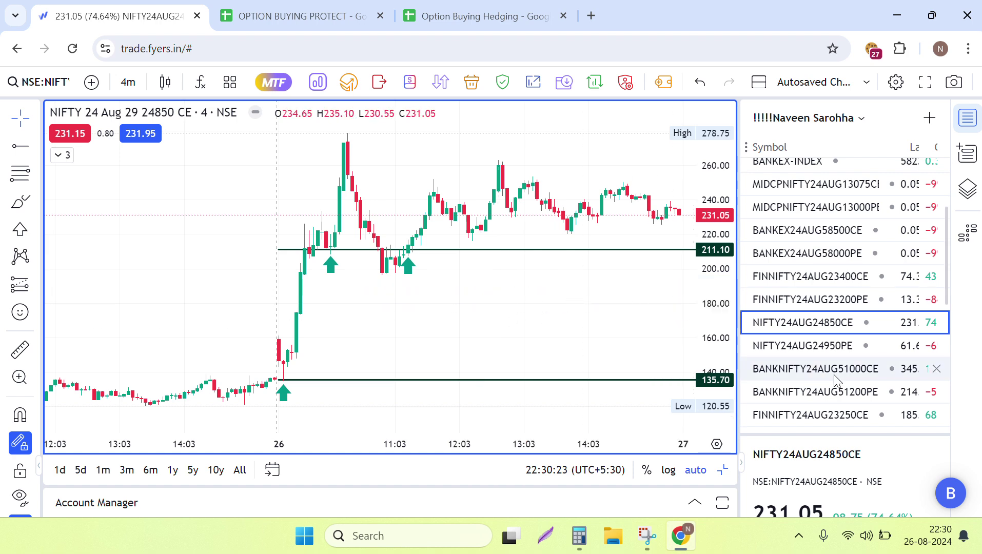
click(823, 349)
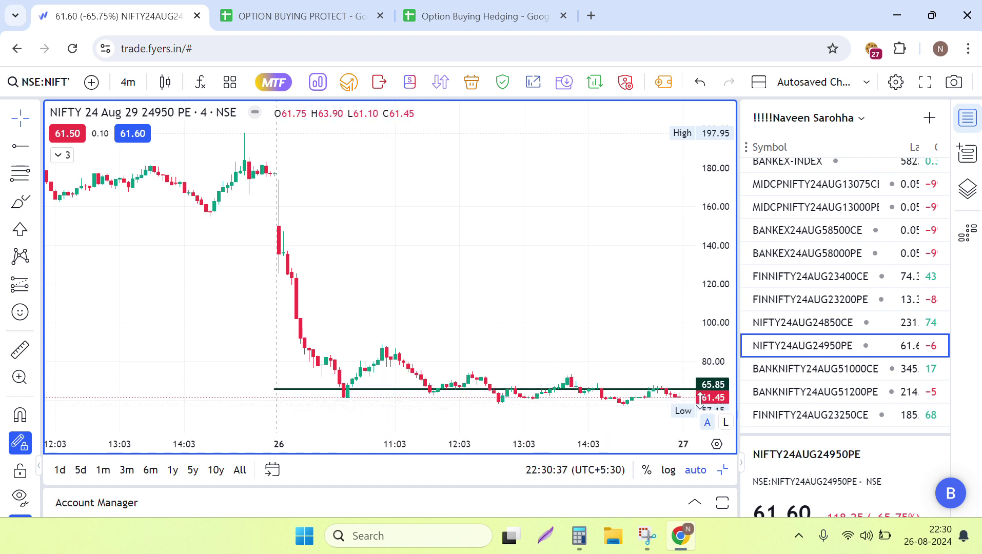
click(823, 377)
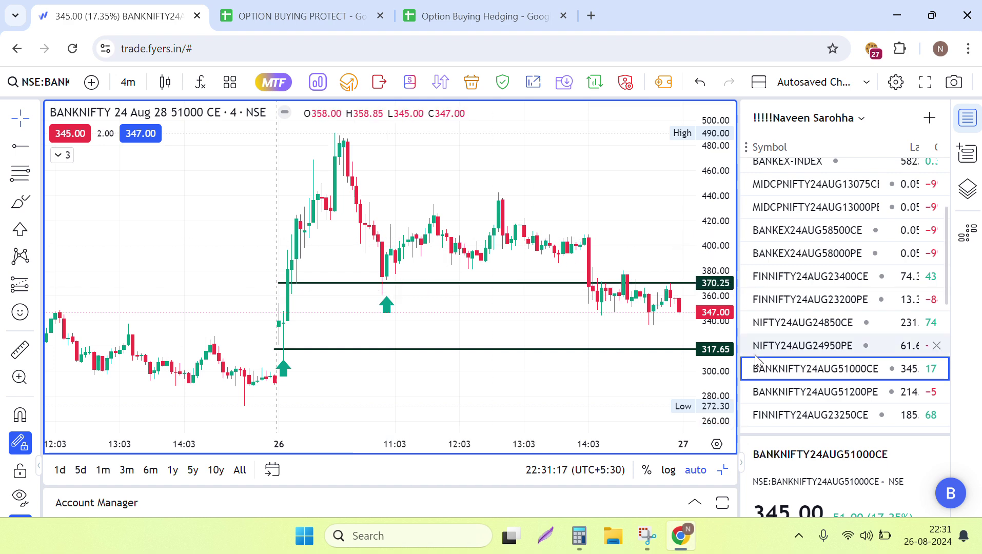
click(795, 395)
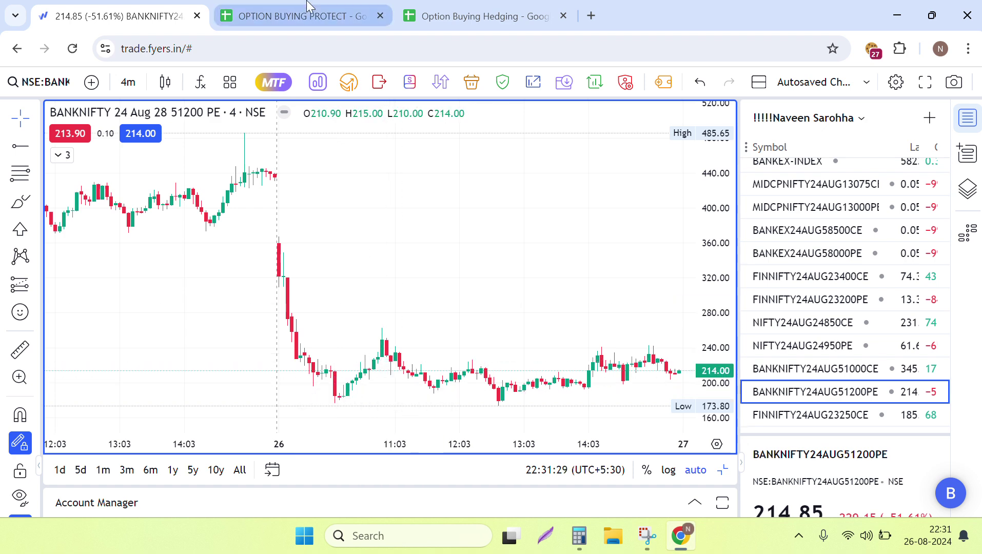
Step: Check the BANKNIFTY Buy Entry1 pullback level in cell F13 of the ITM sheet against the BANKNIFTY 51200 PE chart
click(295, 16)
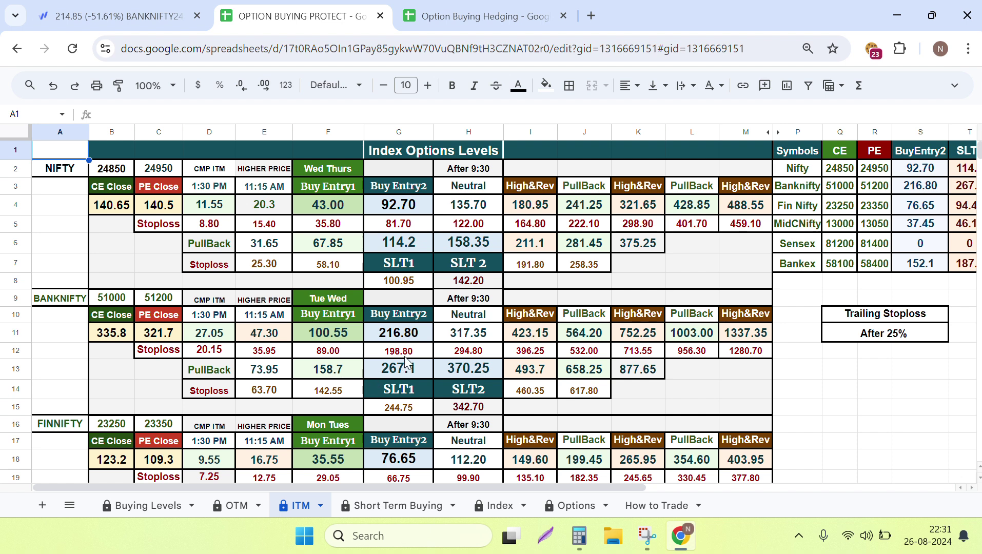
click(334, 376)
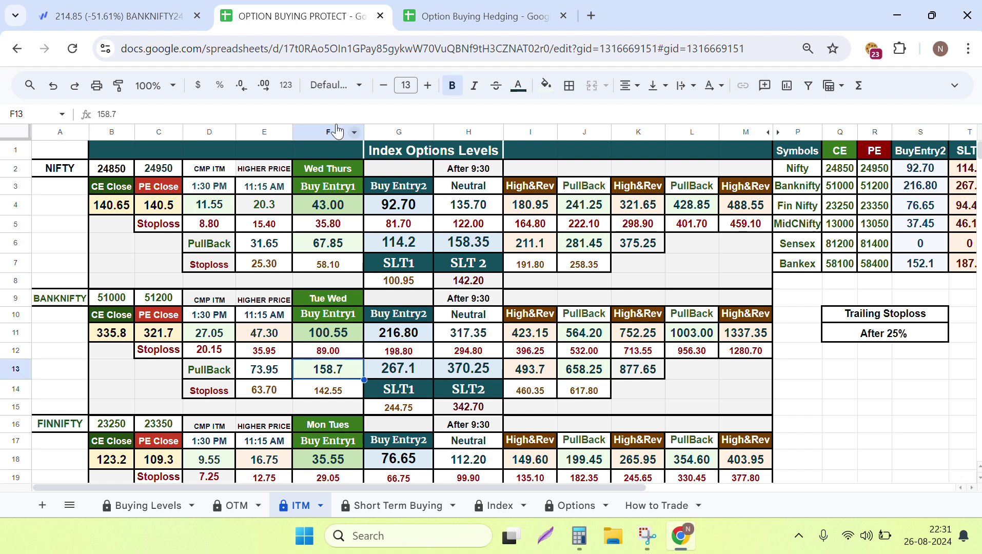
key(ctrl+shift+Tab)
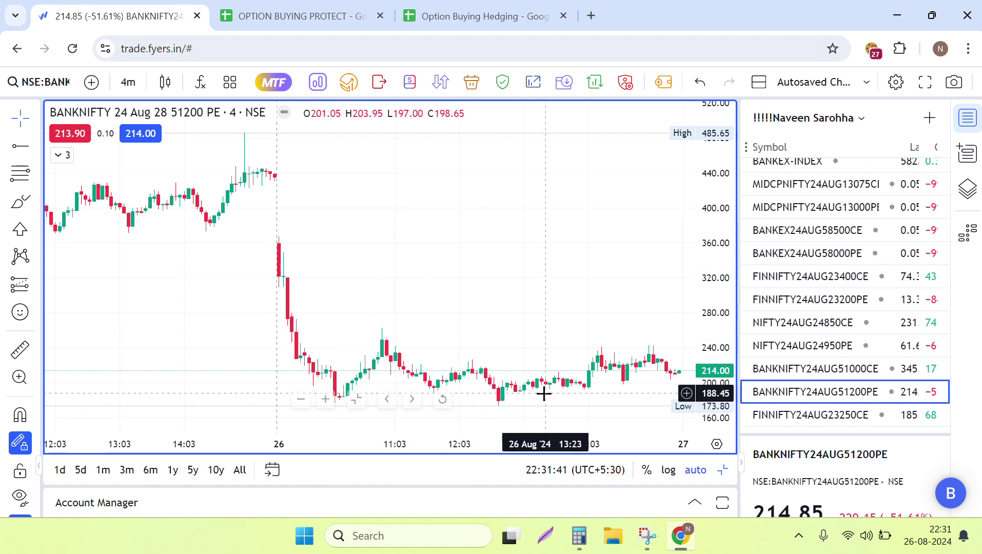
Step: Review the FINNIFTY24AUG23250CE and FINNIFTY24AUG23350PE charts from the watchlist
click(801, 416)
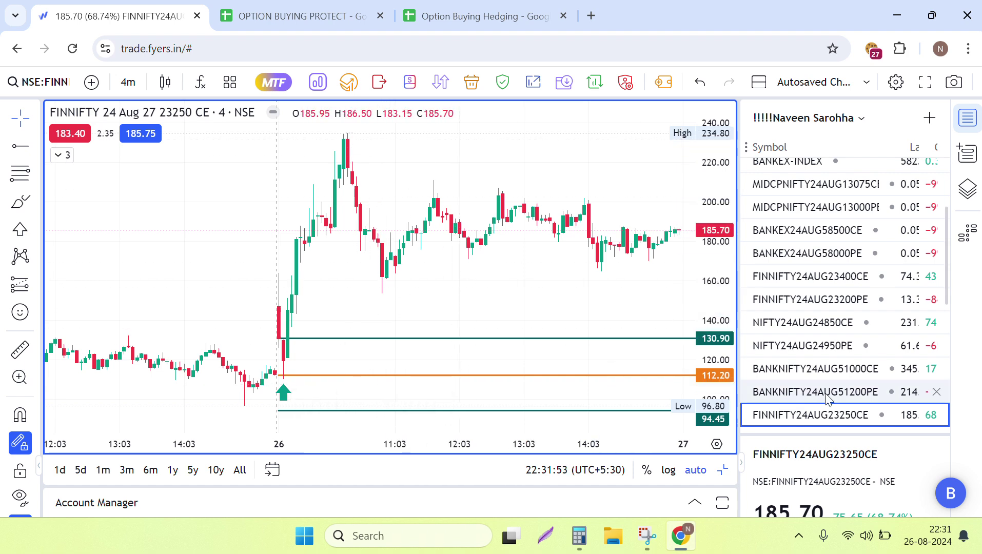
scroll(827, 392, down, 3)
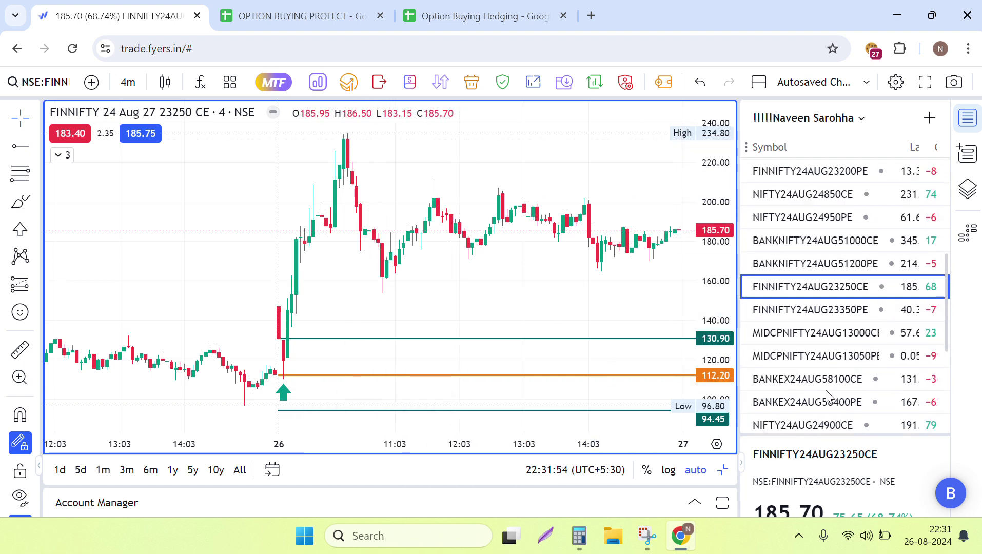
click(808, 309)
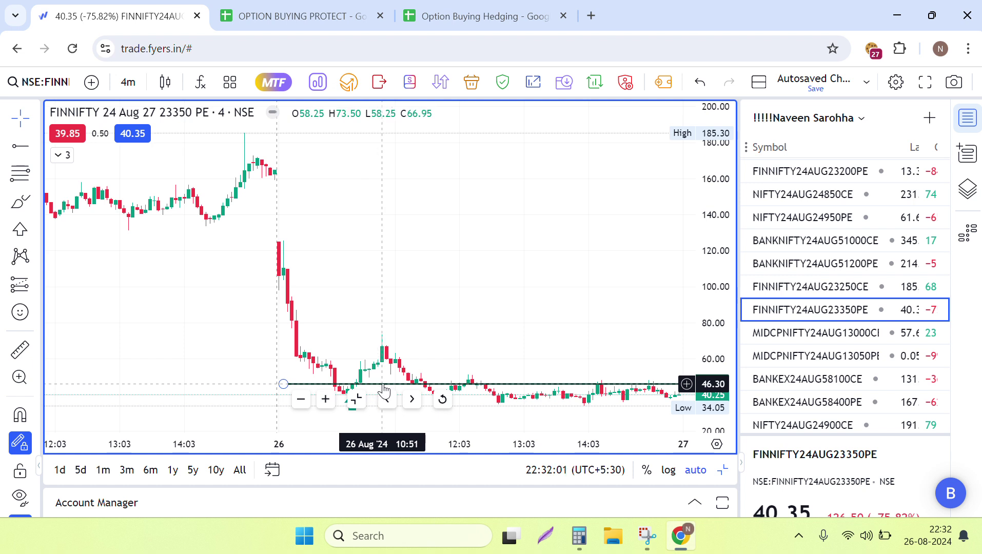
Step: Review the MIDCPNIFTY 13000 CE and 13050 PE charts and check the 13050 strike's MIDNIFTY levels on the ITM sheet
click(814, 337)
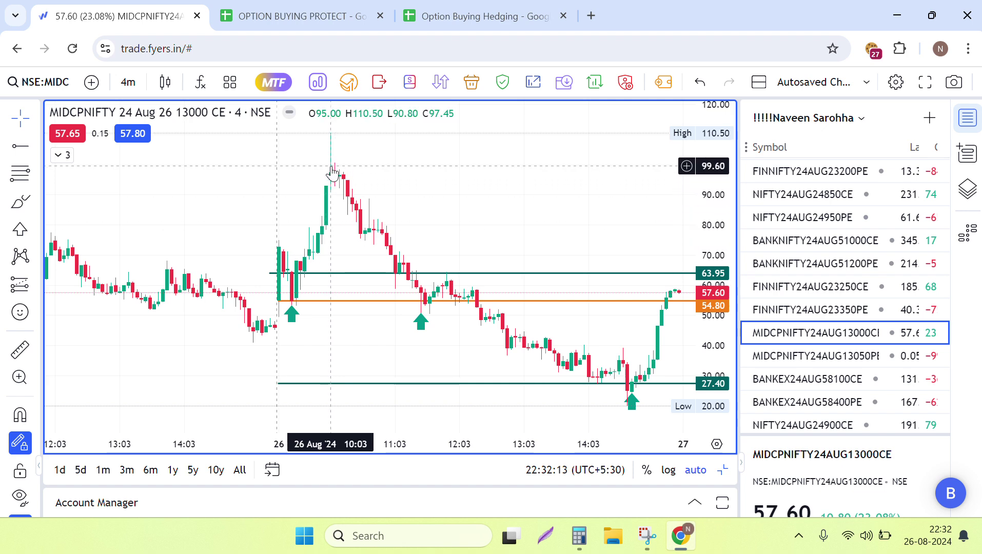
click(808, 363)
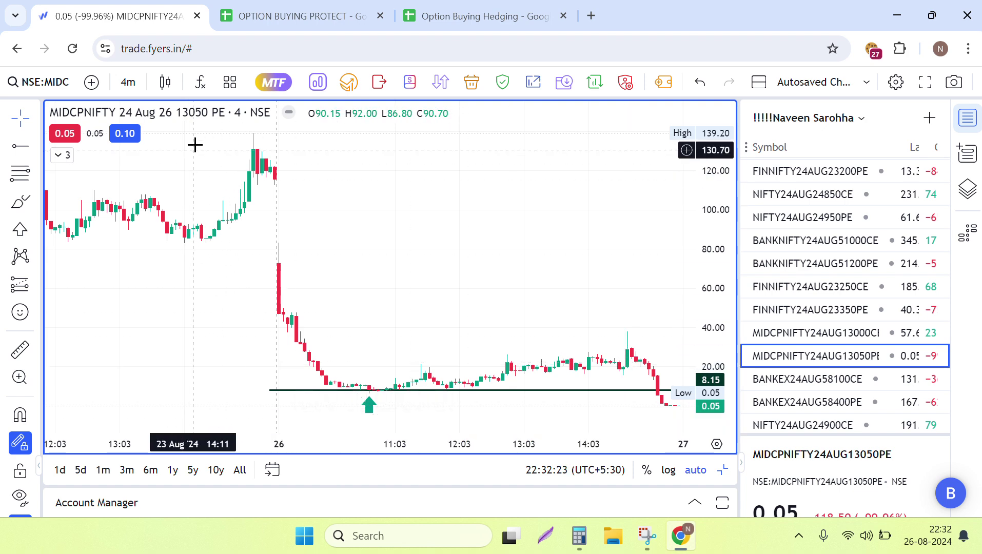
click(297, 16)
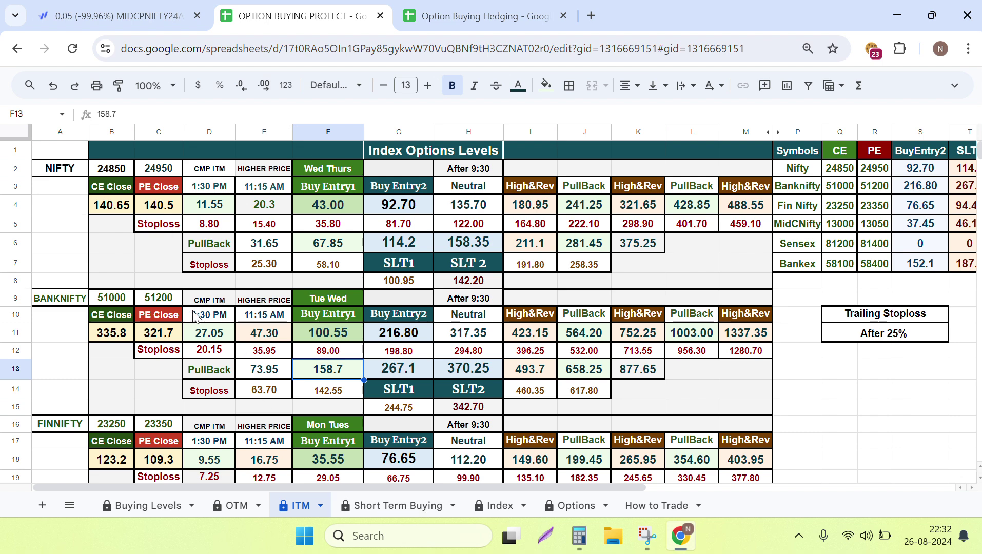
scroll(194, 317, down, 7)
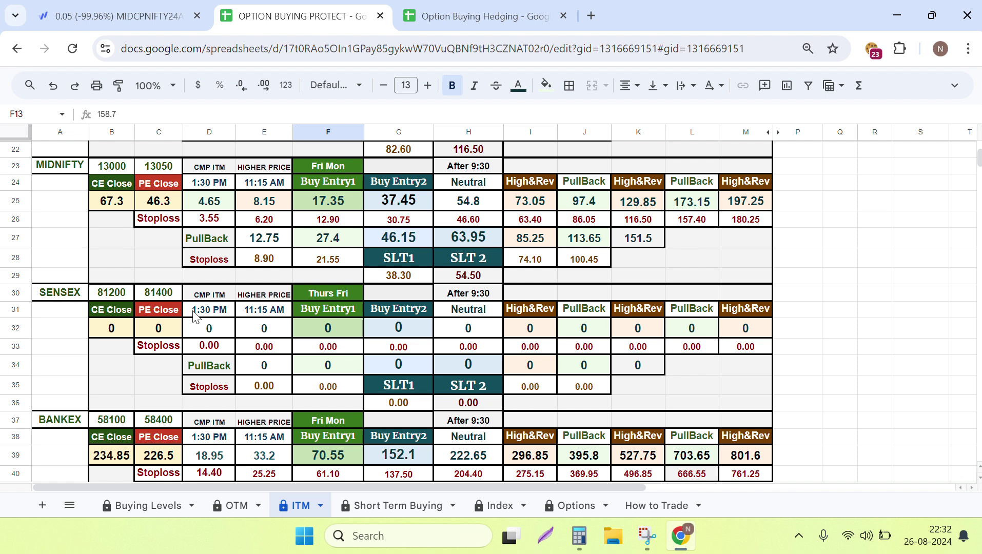
scroll(194, 316, up, 3)
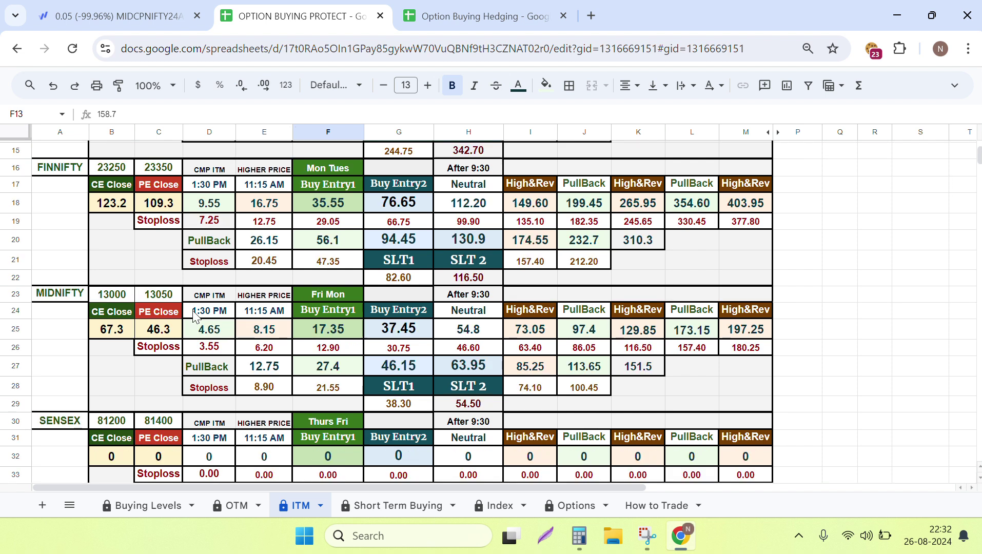
click(168, 299)
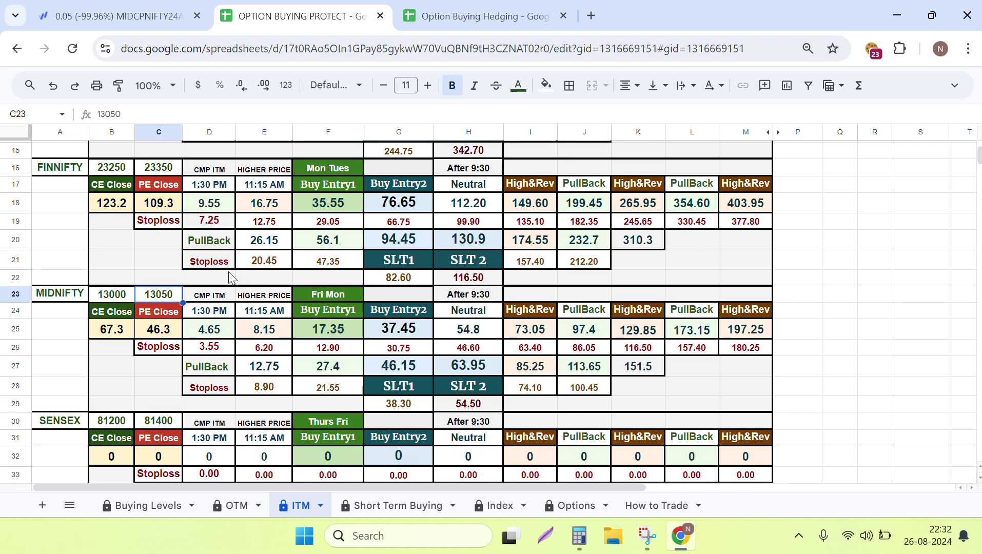
click(143, 10)
mouse_move(370, 399)
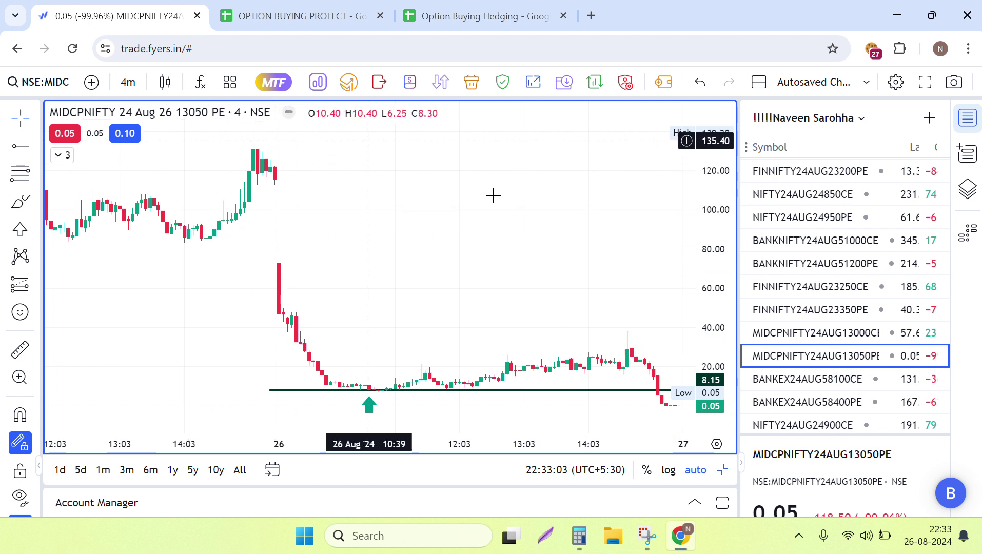
Step: Review the BANKEX24AUG58100CE and BANKEX24AUG58400PE charts from the watchlist
click(821, 383)
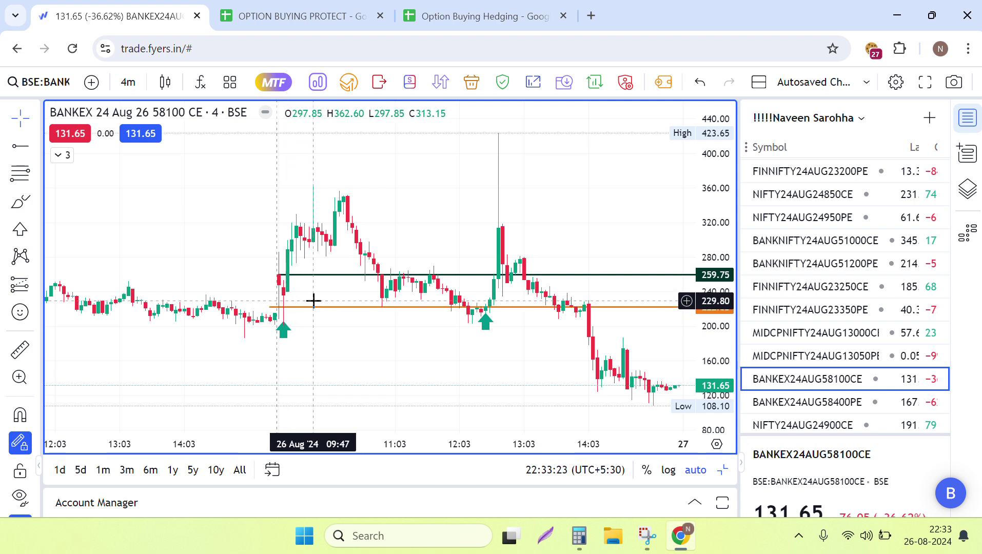
click(805, 404)
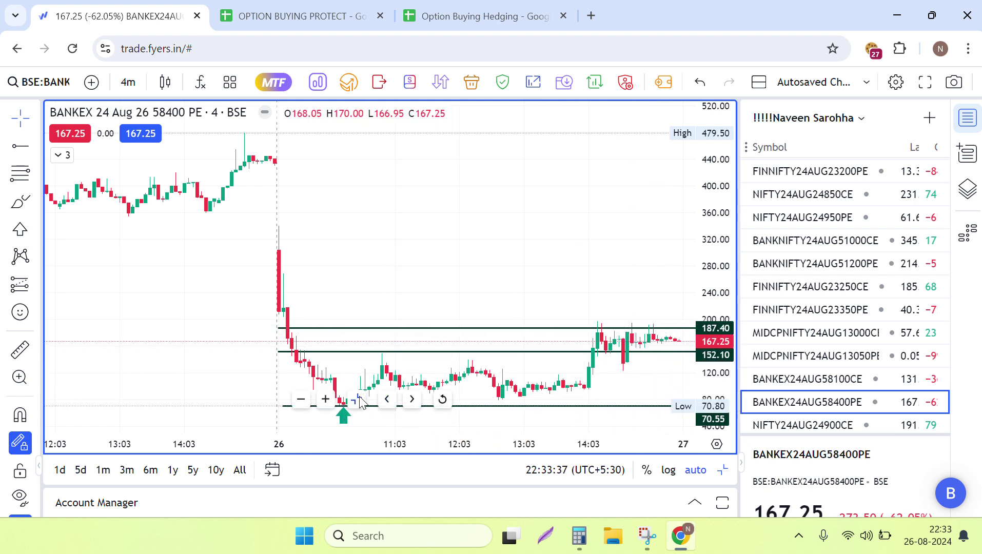
drag(582, 233, 603, 186)
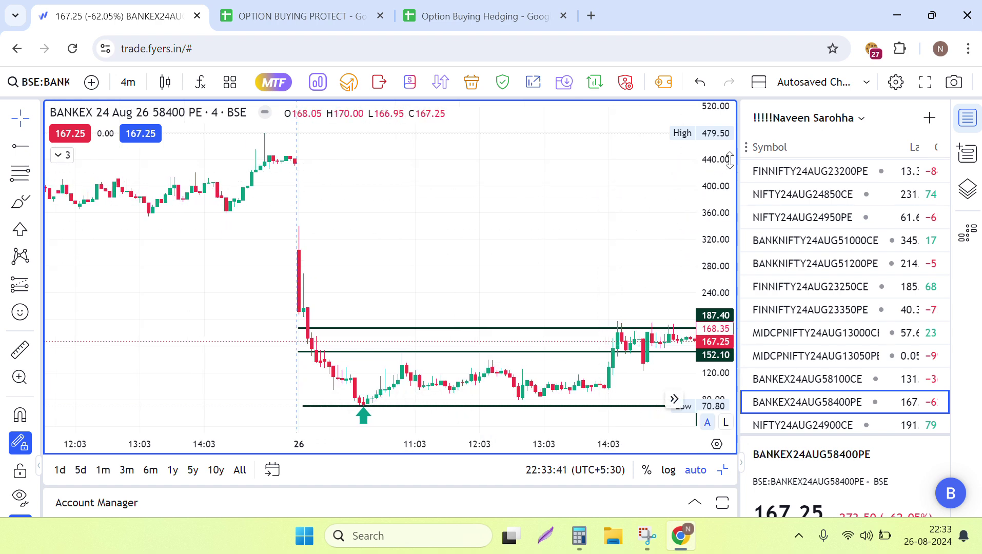
Step: Check the BANKEX 58400 PE chart against the BANKEX 58400 strike's levels in the ITM sheet
drag(432, 278, 379, 263)
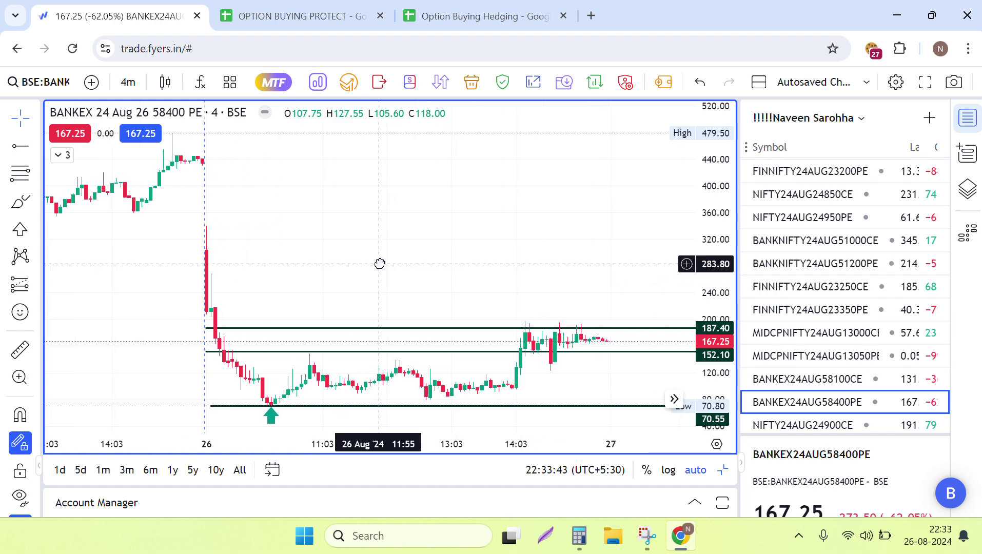
click(311, 20)
scroll(267, 400, down, 7)
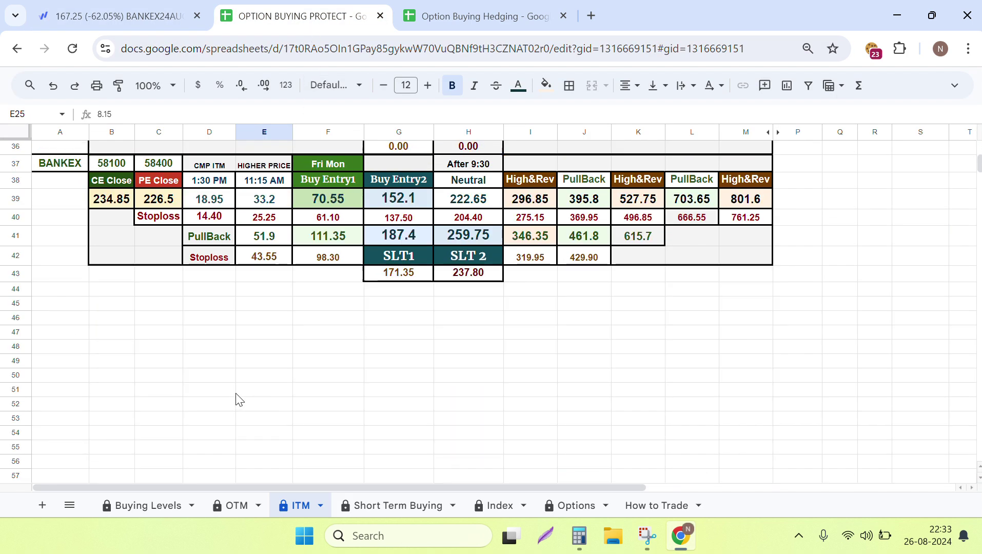
click(159, 163)
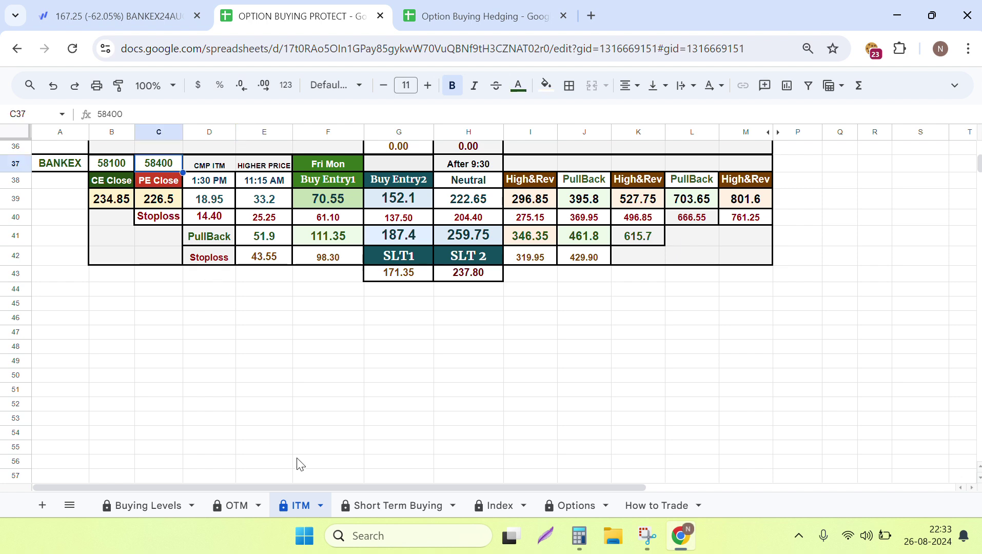
click(149, 18)
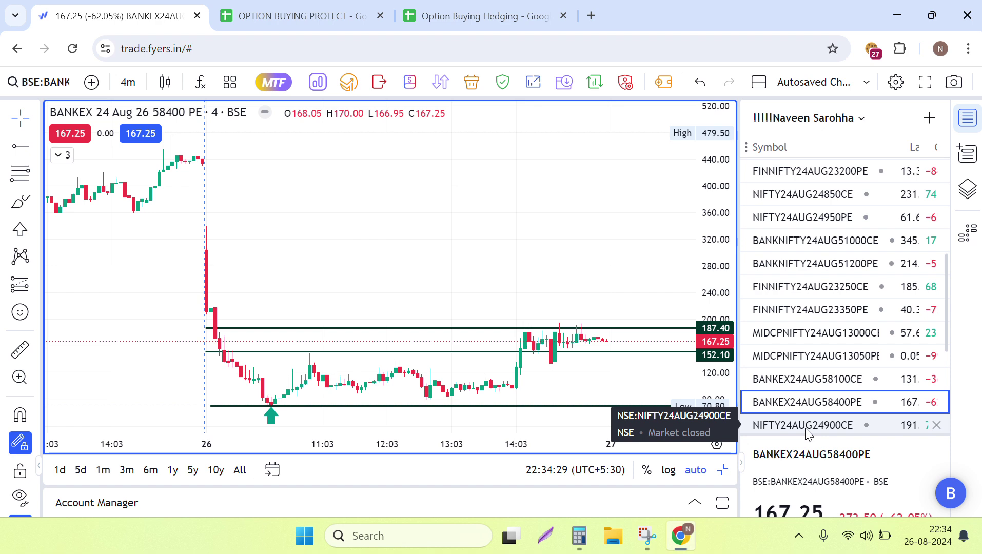
Step: Review the NIFTY24AUG24900CE chart and look up the Nifty 24900 levels on the Buying Levels sheet
click(807, 427)
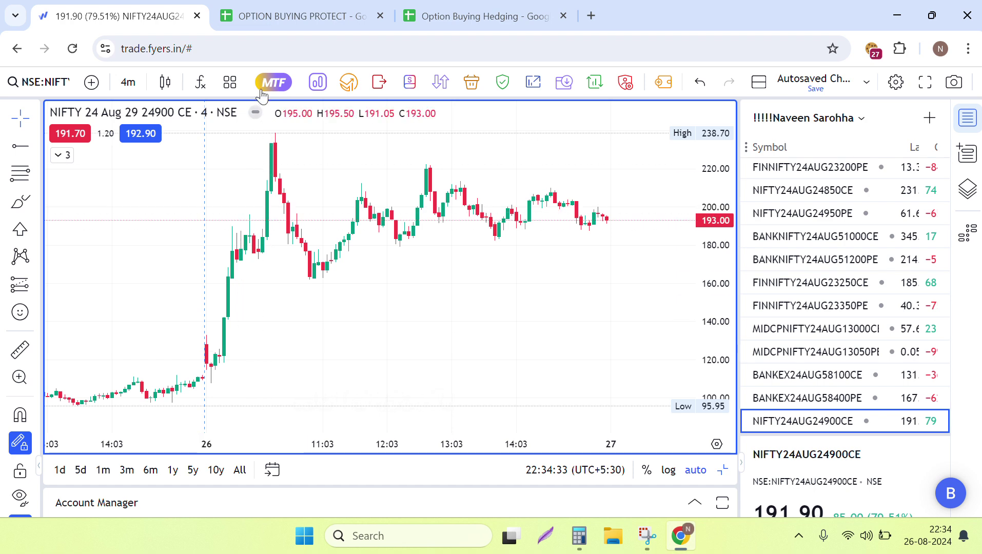
click(277, 17)
scroll(306, 297, up, 10)
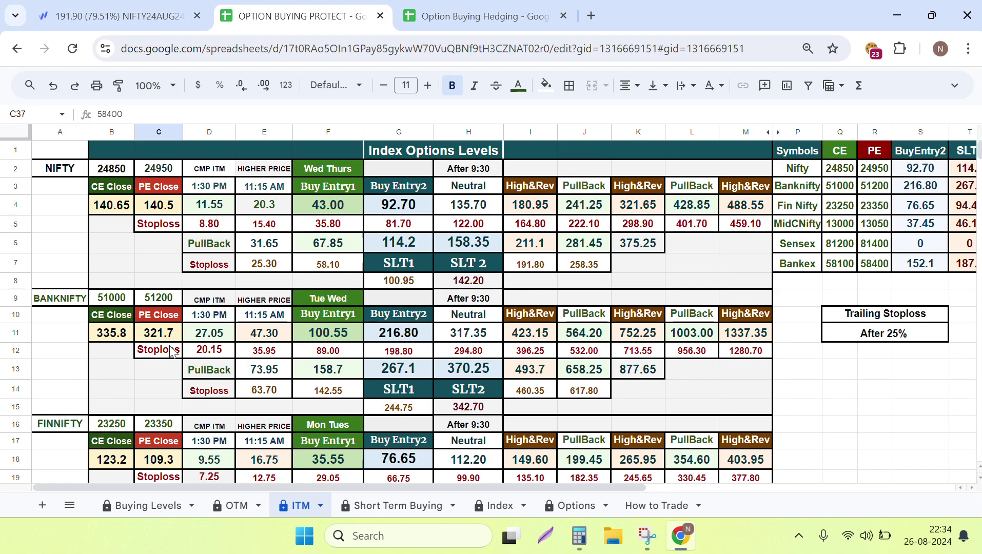
click(131, 18)
scroll(845, 392, down, 3)
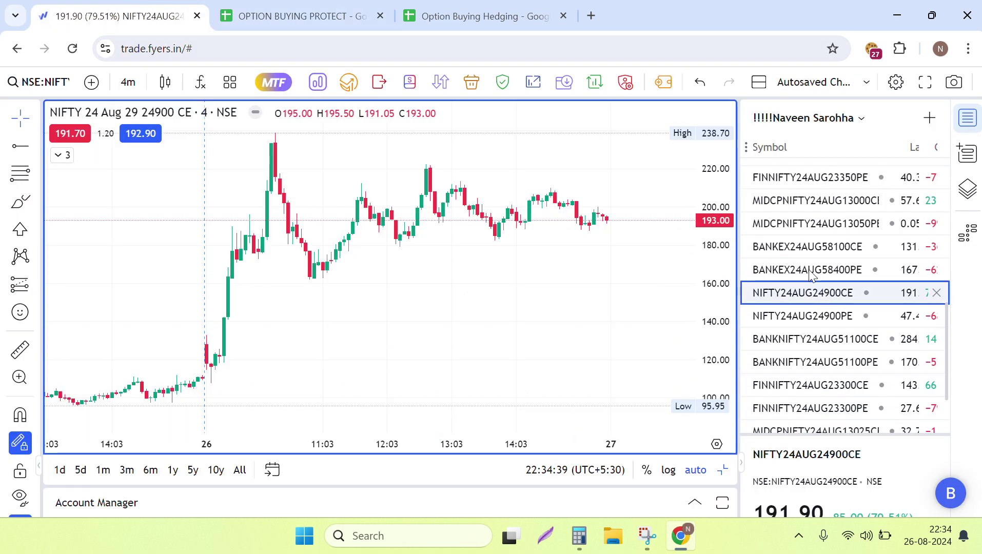
click(264, 13)
click(131, 507)
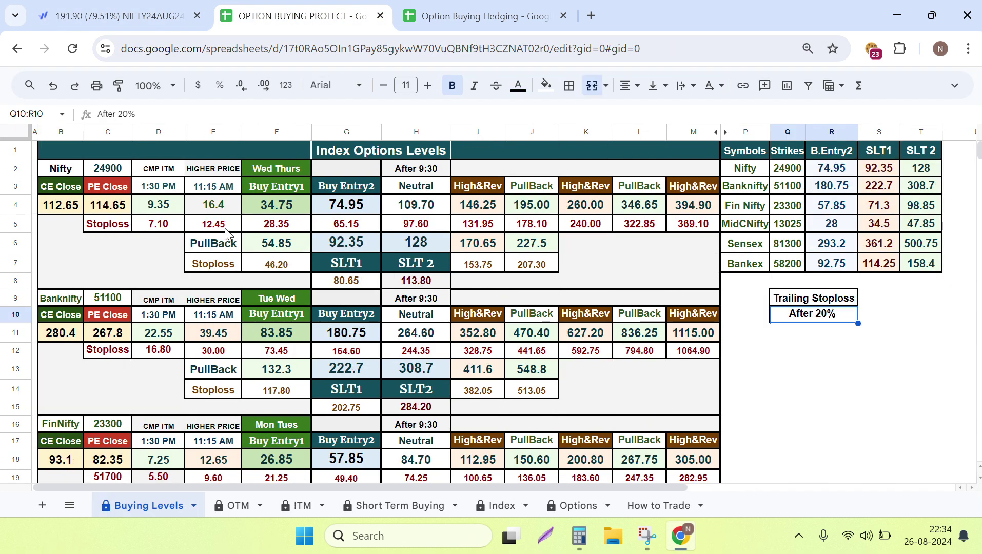
click(118, 7)
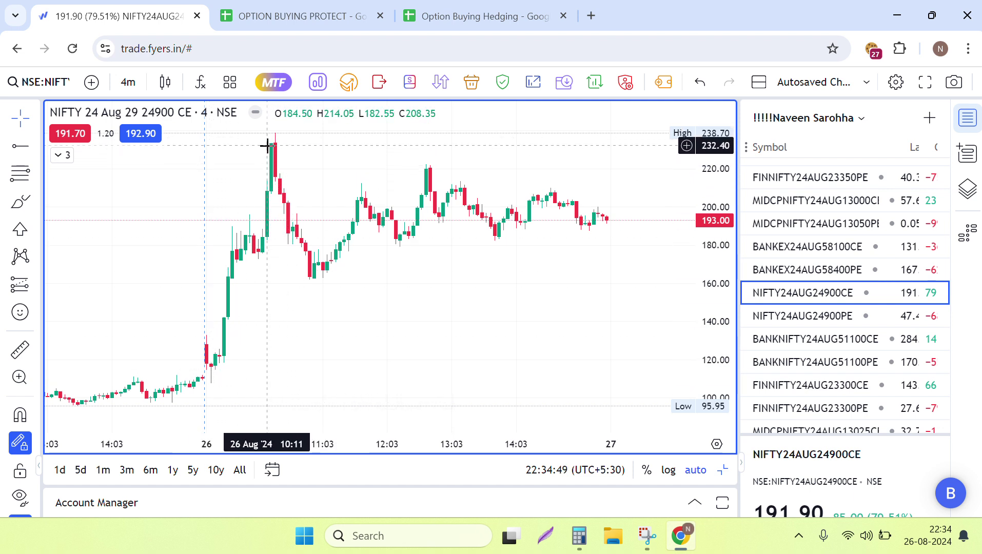
Step: Compare the NIFTY 24900 PE and CE charts with the Nifty Neutral level in cell H4
click(788, 327)
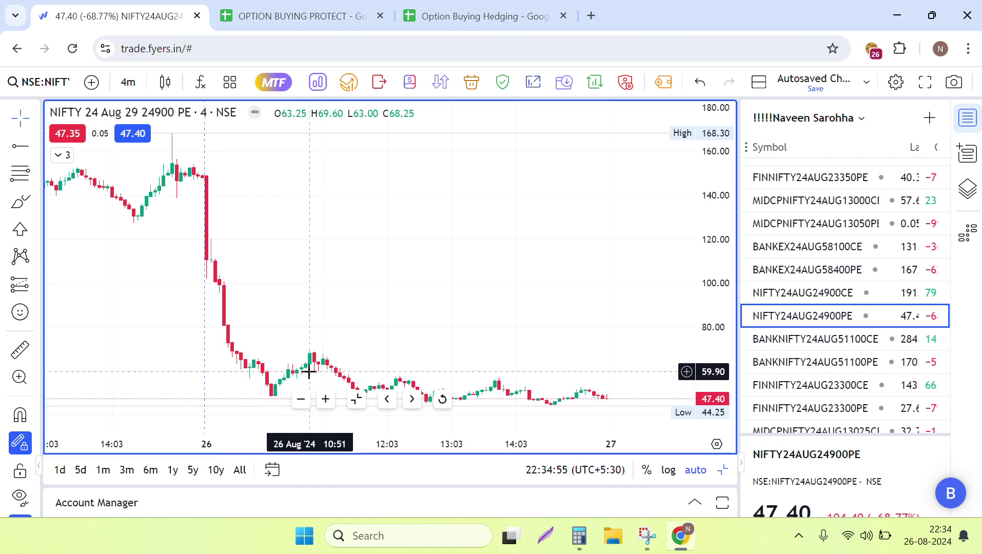
click(324, 7)
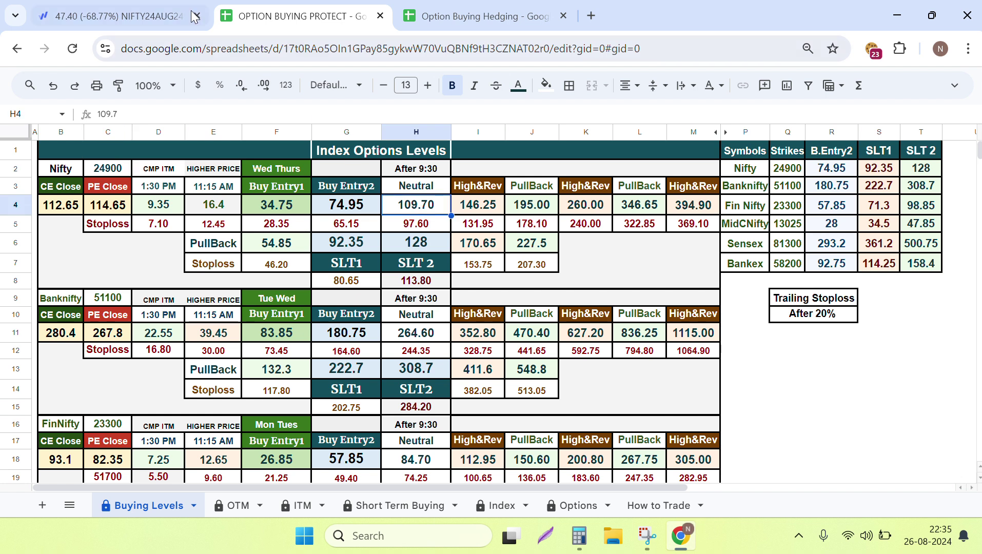
click(128, 15)
click(784, 299)
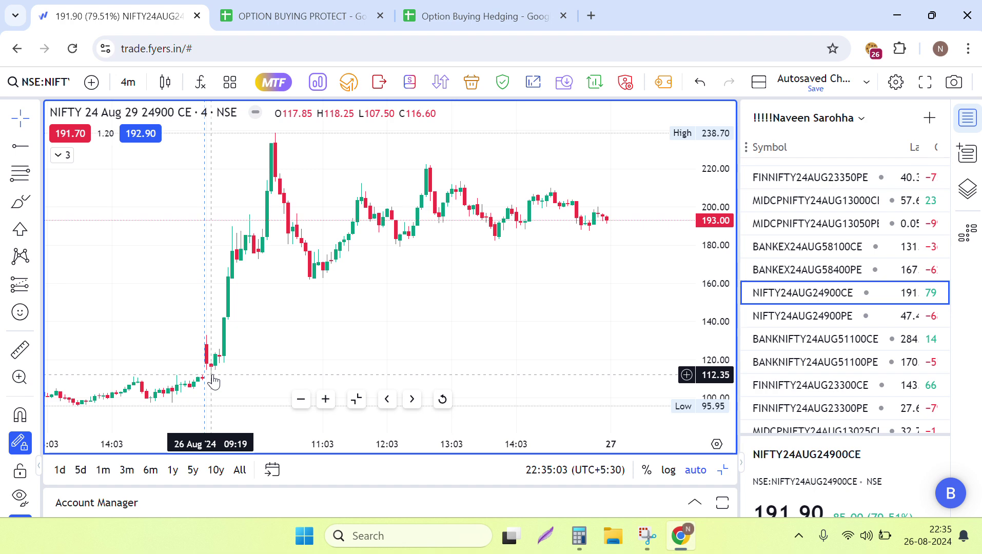
click(285, 21)
click(149, 20)
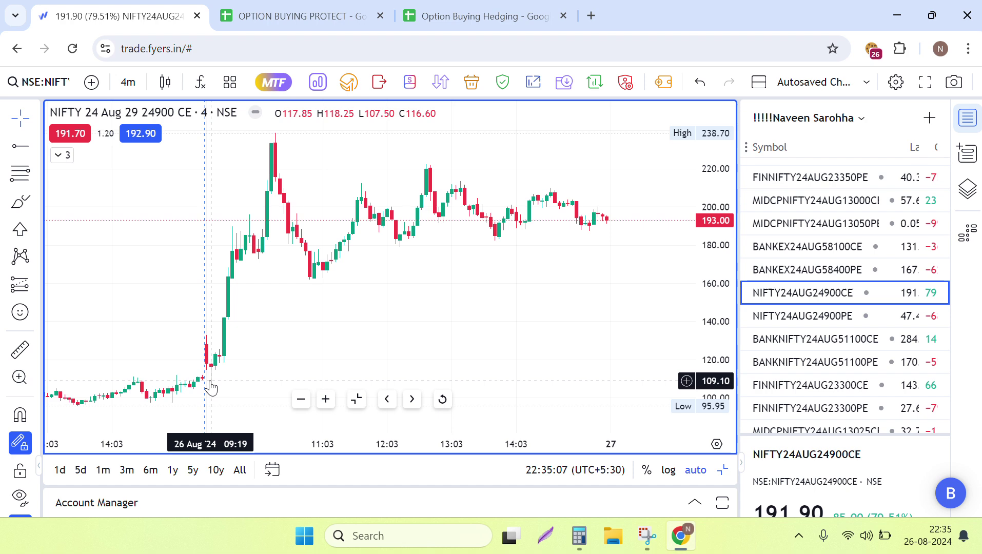
Step: Check the Nifty SLT 2 level in cell H6 against the NIFTY 24900 CE and PE charts
click(292, 16)
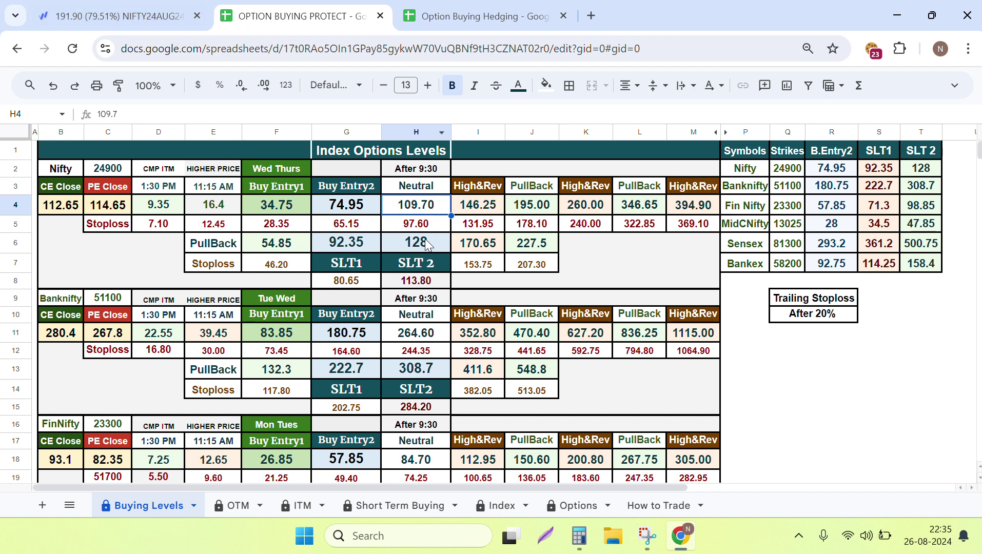
click(426, 243)
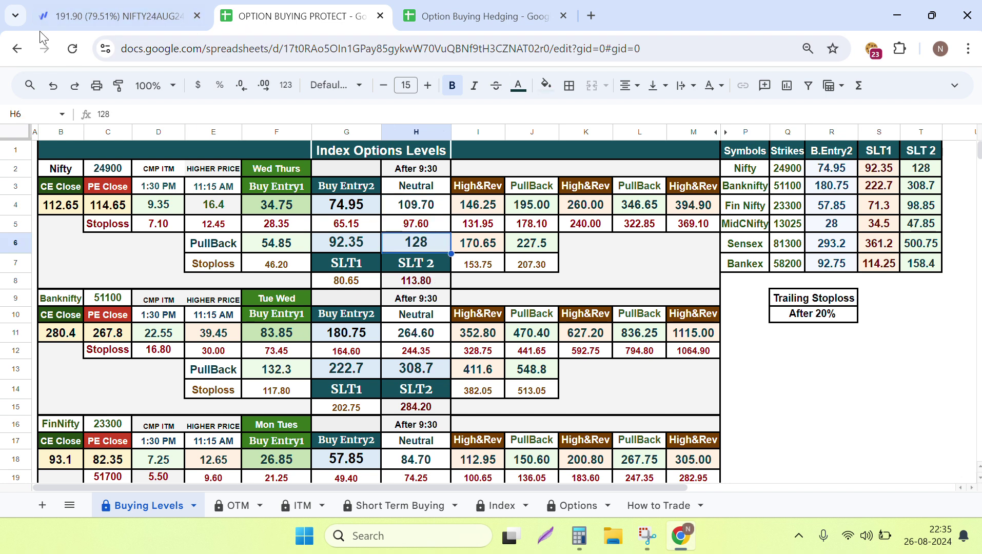
click(103, 16)
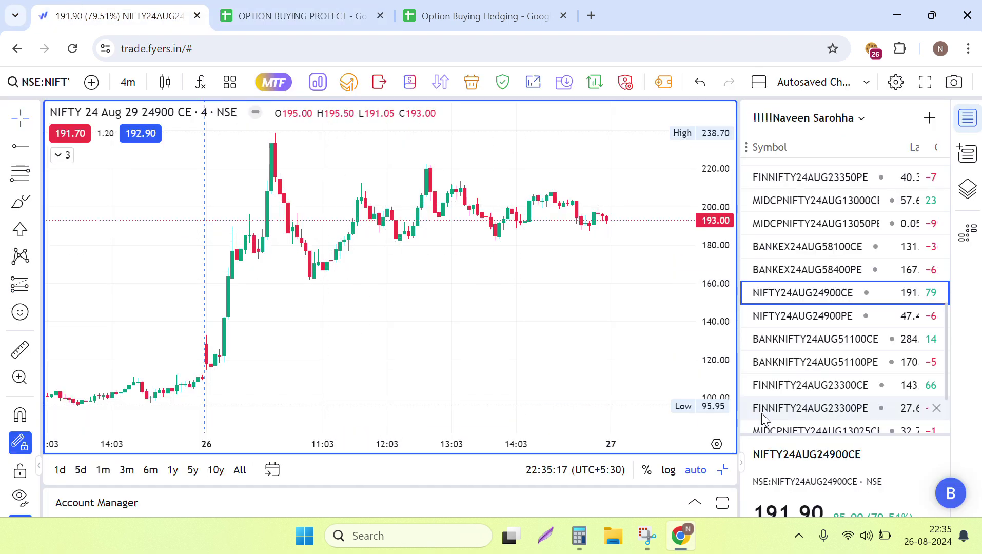
click(814, 319)
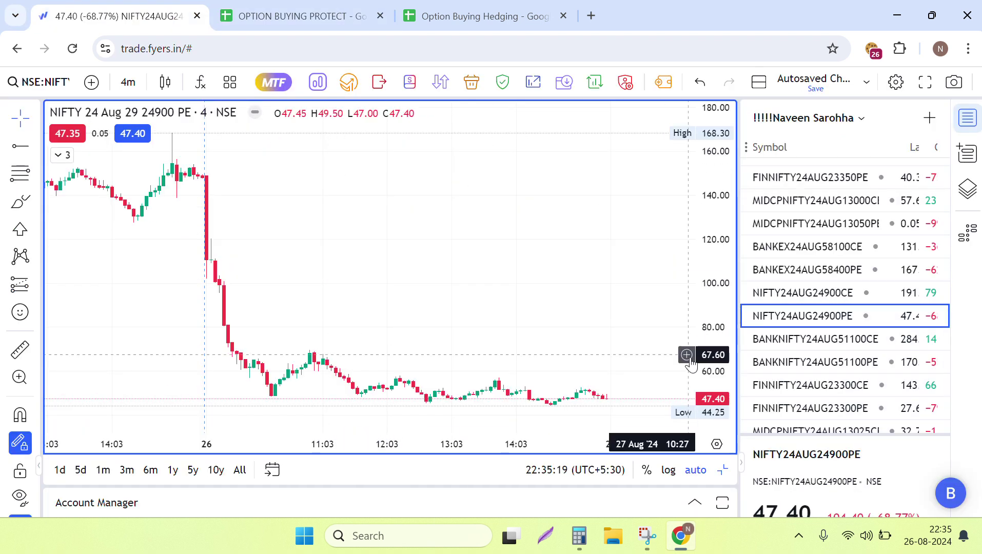
Step: Review the CE and PE charts of the BANKNIFTY 51100 and FINNIFTY 23300 strikes from the watchlist
click(798, 345)
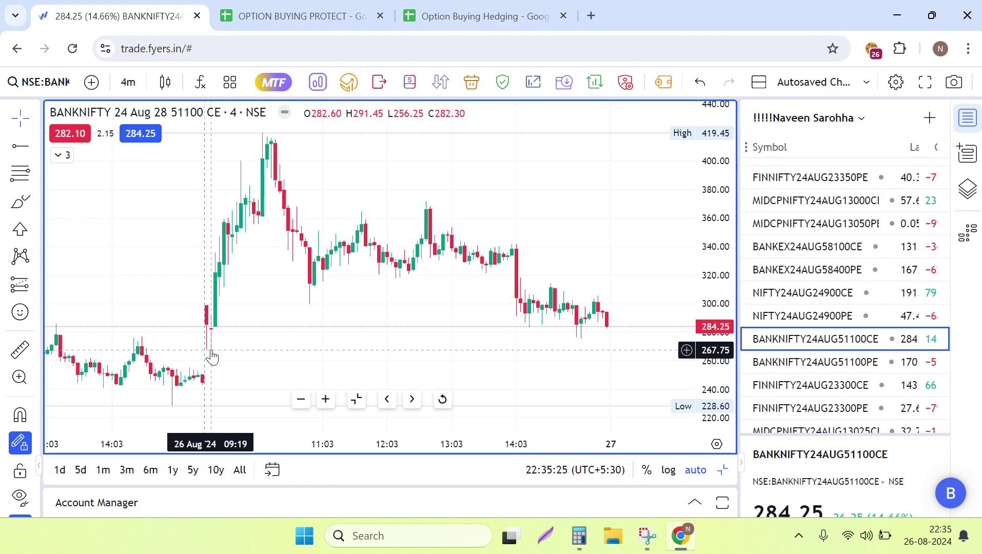
click(775, 365)
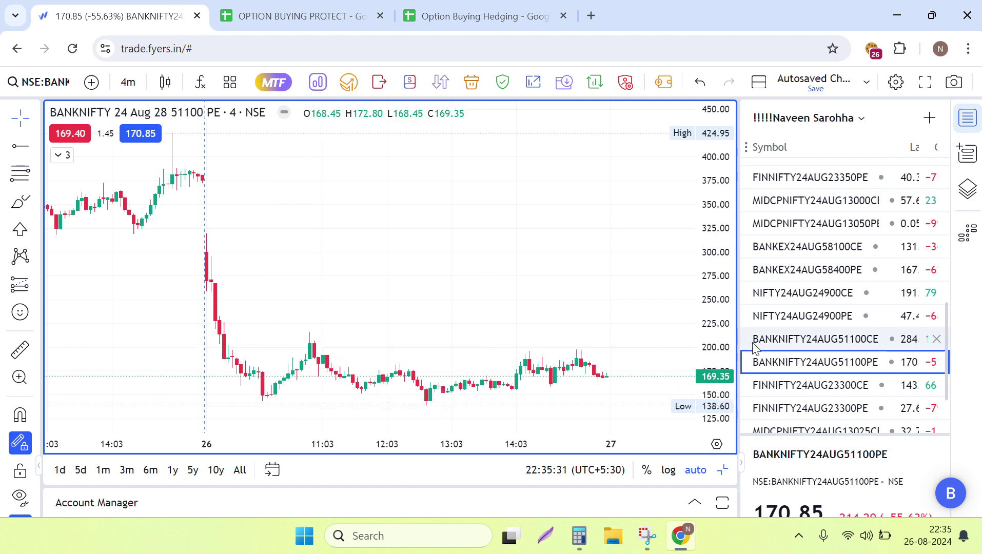
click(779, 386)
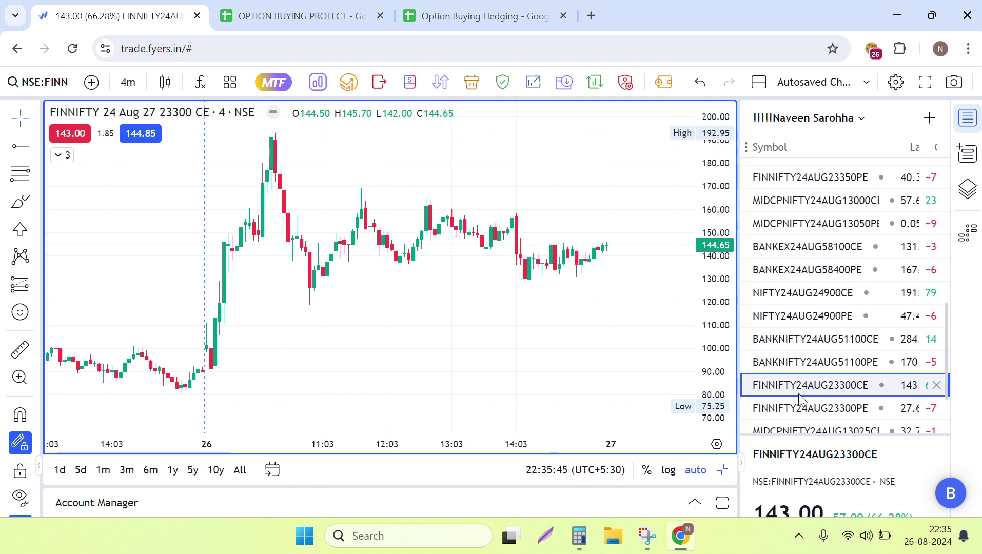
click(807, 410)
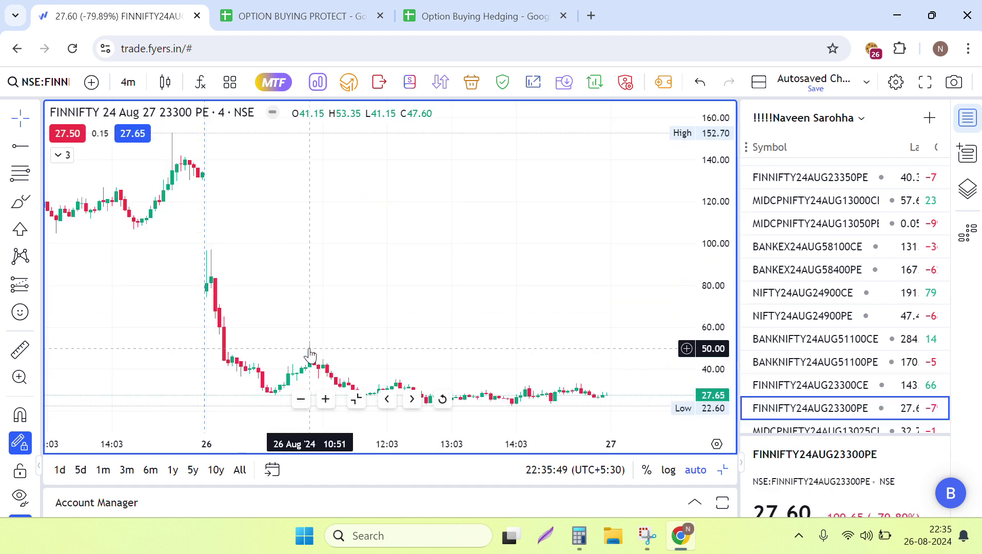
Step: Review the MIDCPNIFTY24AUG13025PE chart and return to the MIDCPNIFTY24AUG13025CE chart
scroll(821, 359, down, 3)
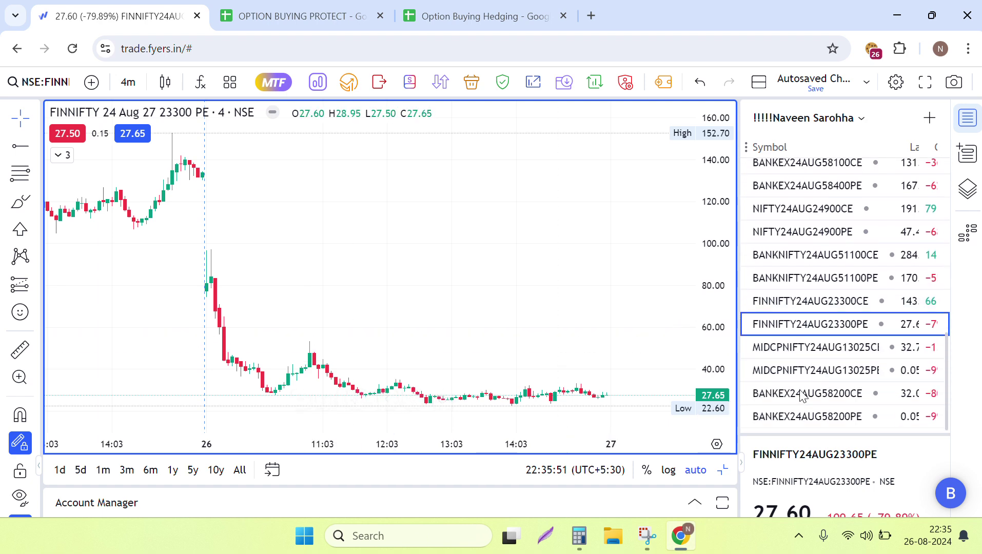
click(813, 347)
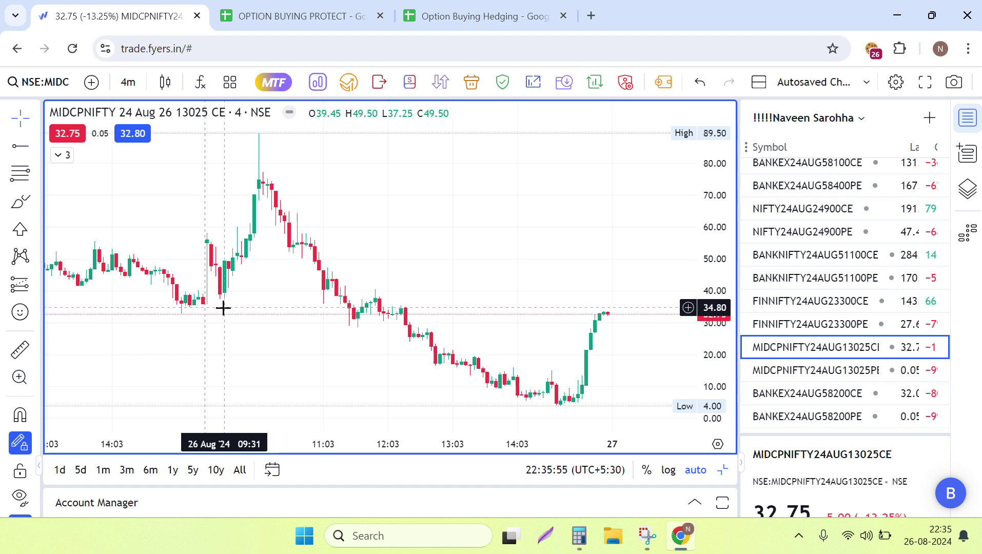
key(Down)
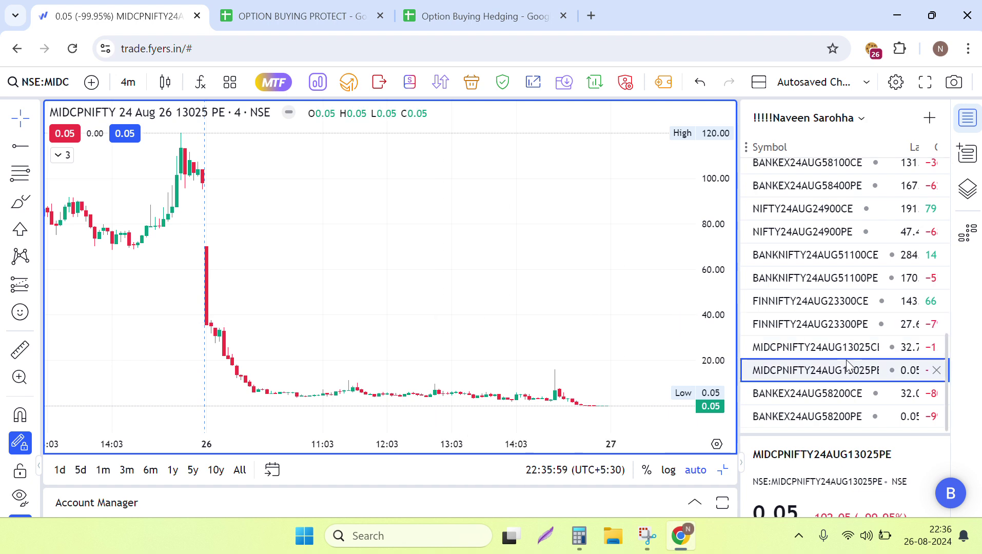
key(Up)
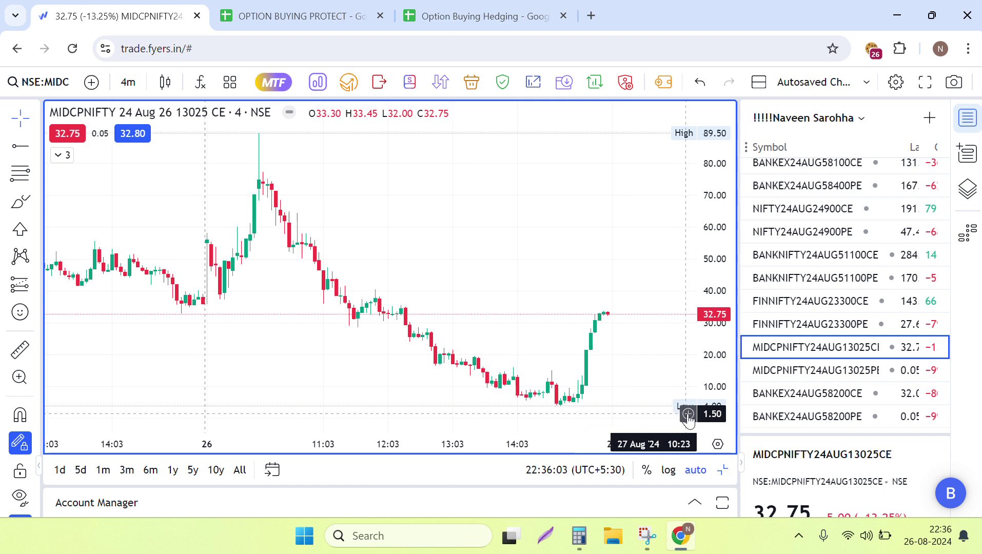
Step: Look up the MIDNifty 13025 strike's 11:15 AM and 1:30 PM levels on the Buying Levels sheet, starting from cell E25
click(300, 7)
scroll(164, 271, down, 3)
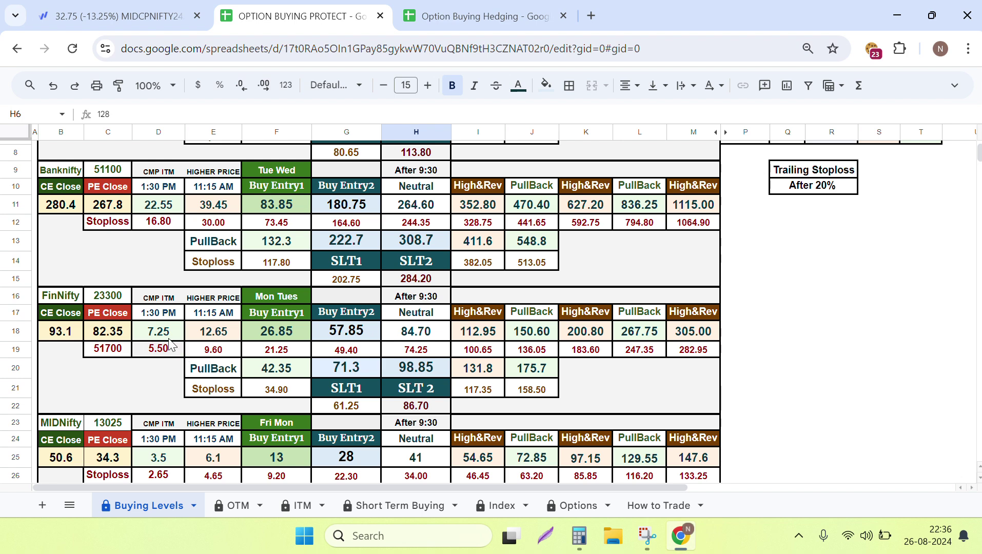
click(113, 16)
click(295, 16)
scroll(148, 328, down, 3)
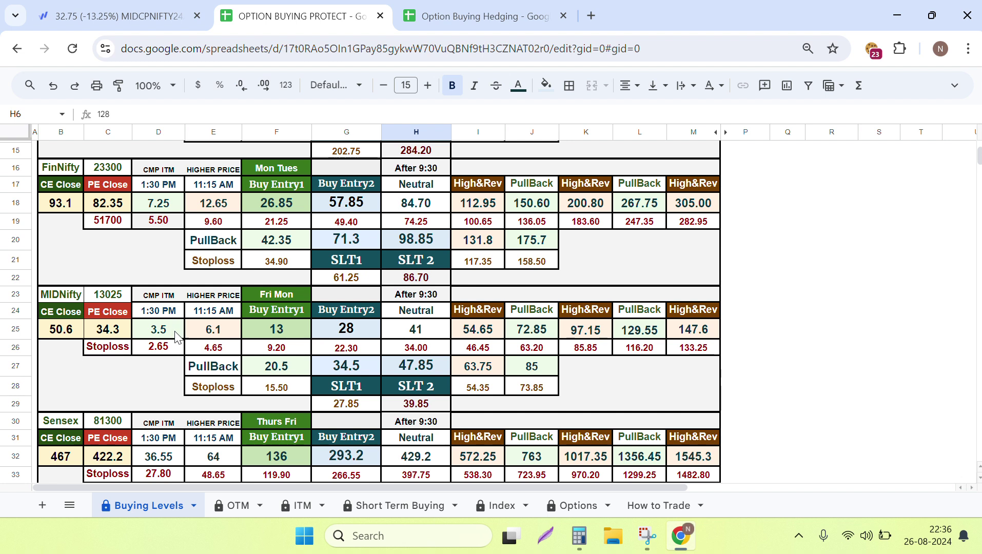
click(211, 332)
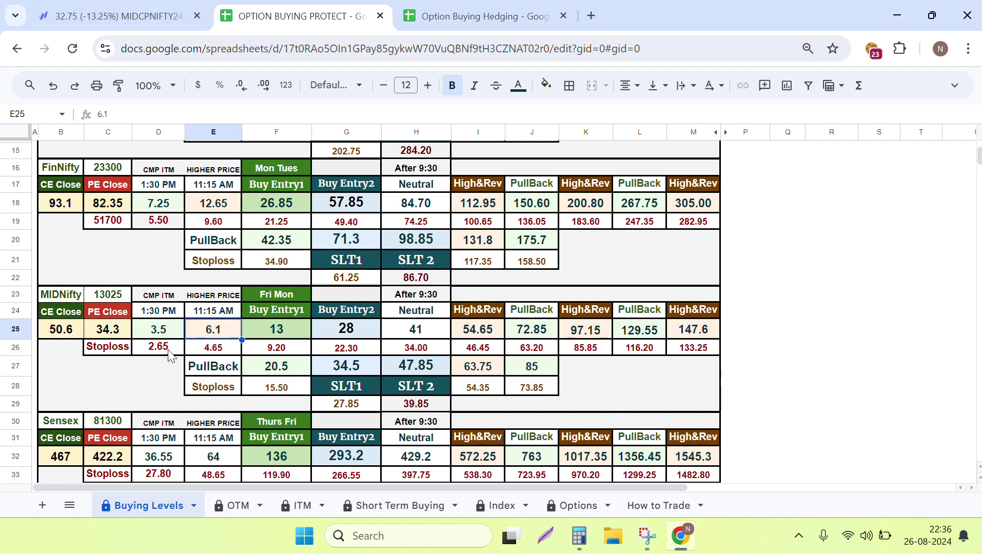
key(Left)
click(136, 16)
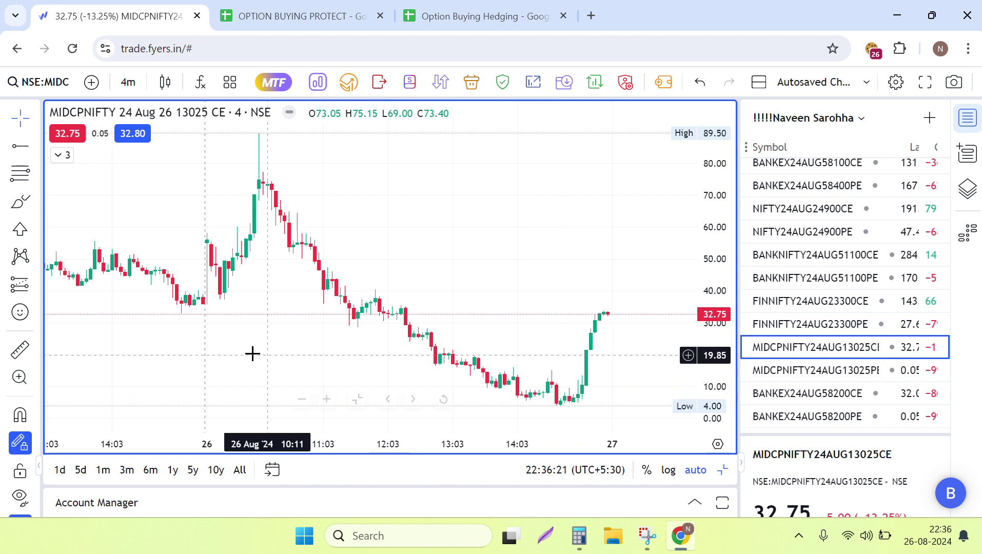
Step: Add a horizontal ray to the MIDCPNIFTY 13025 CE chart and set its price to 6.1
key(alt+j)
click(254, 391)
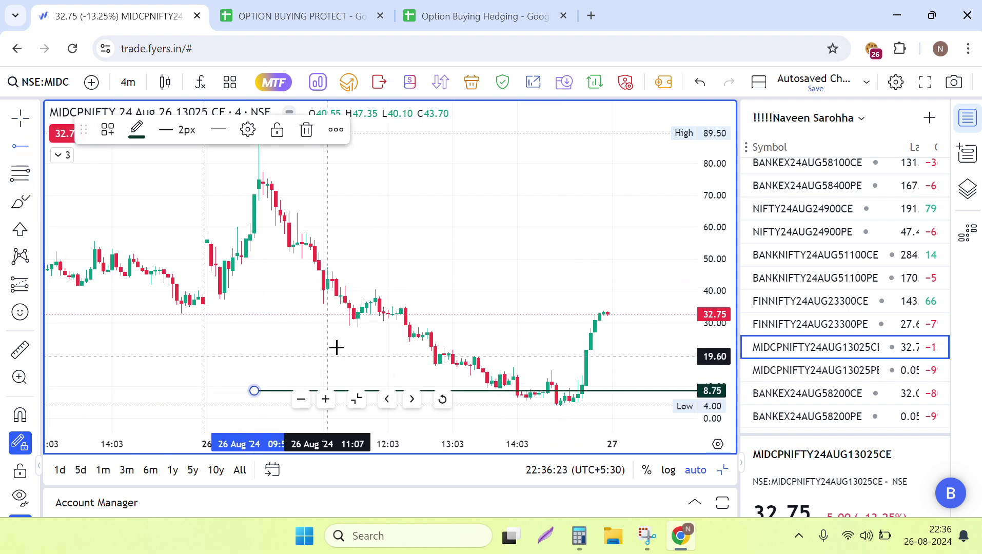
click(249, 132)
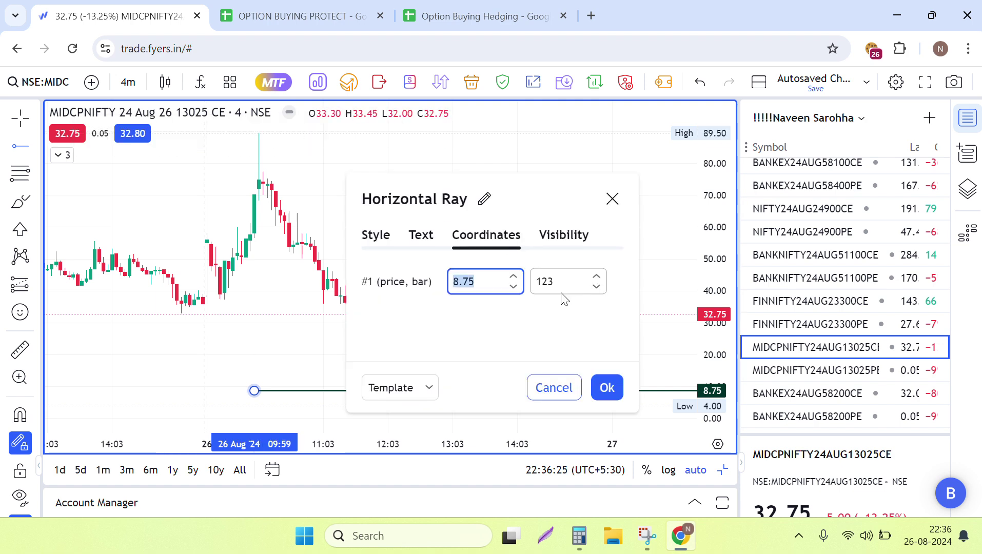
text(6.1)
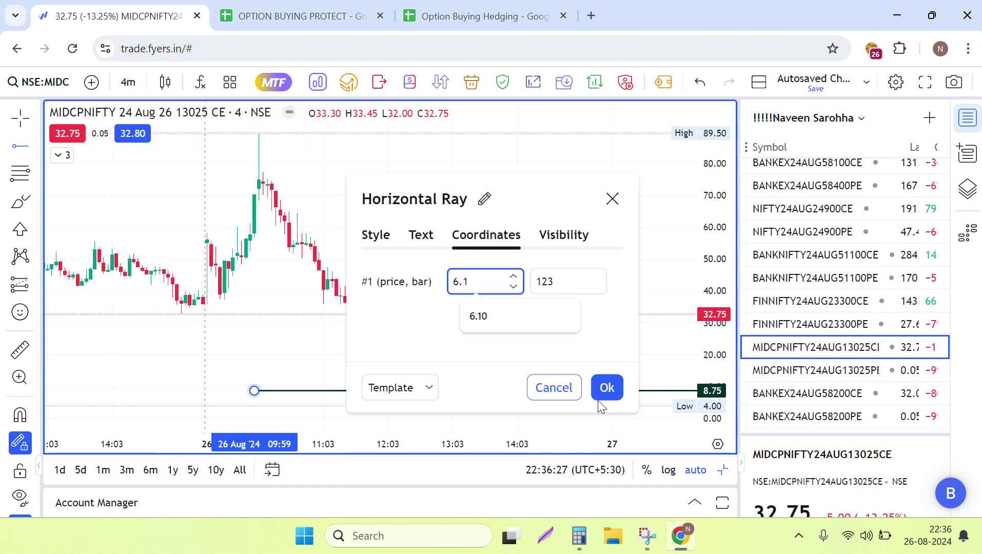
click(600, 398)
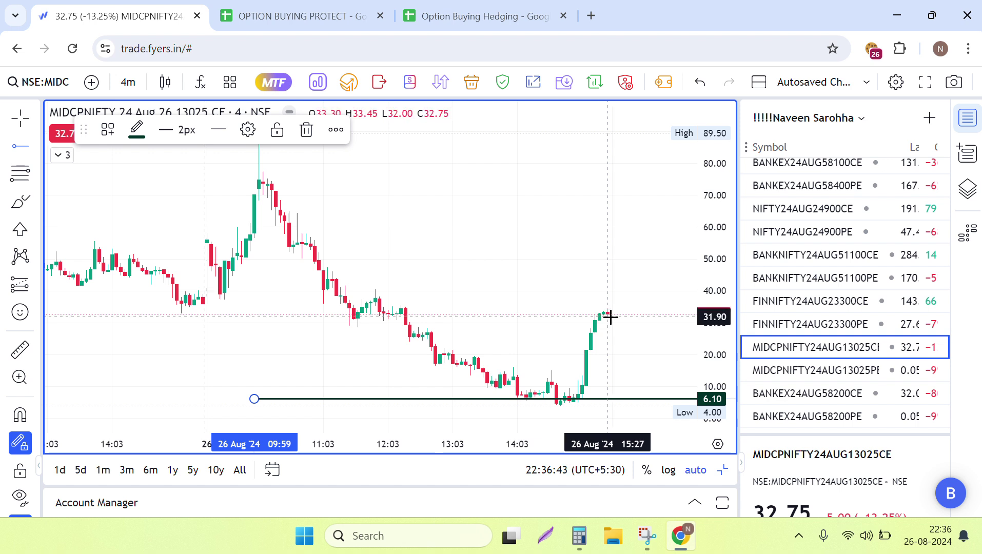
Step: Review the MIDCPNIFTY24AUG13025PE and BANKEX24AUG58200CE charts from the watchlist
click(843, 372)
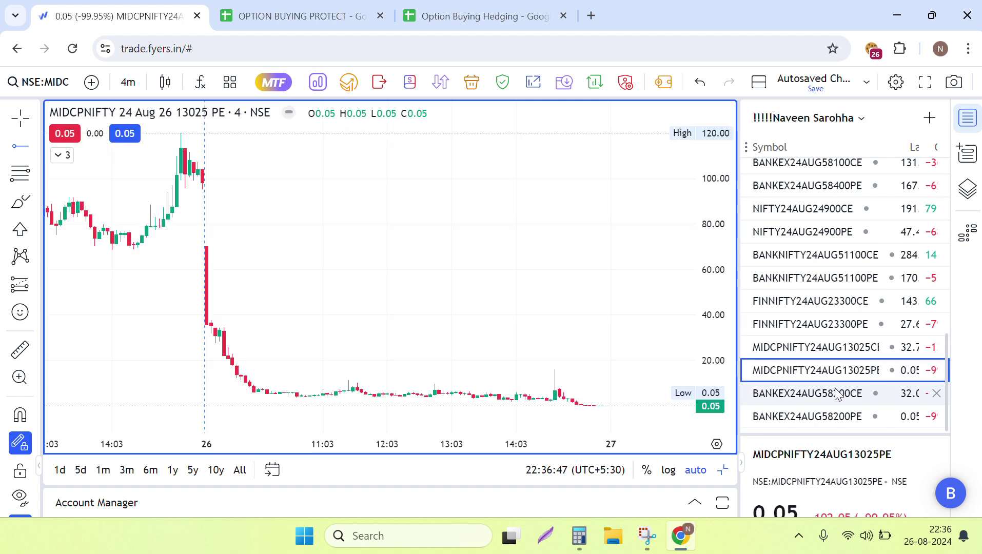
click(837, 394)
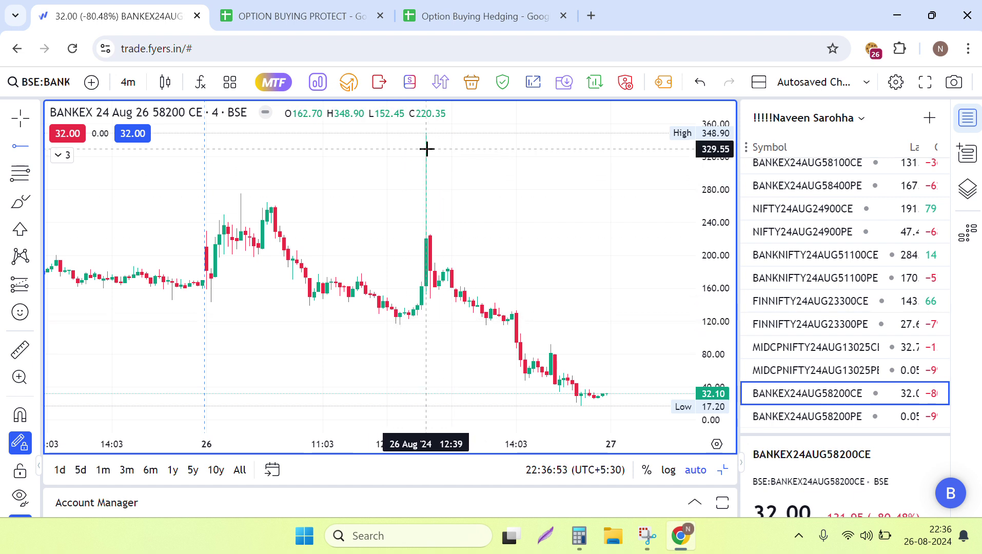
Step: Review the BANKEX24AUG58200PE chart and return to the top of the Buying Levels sheet
click(792, 418)
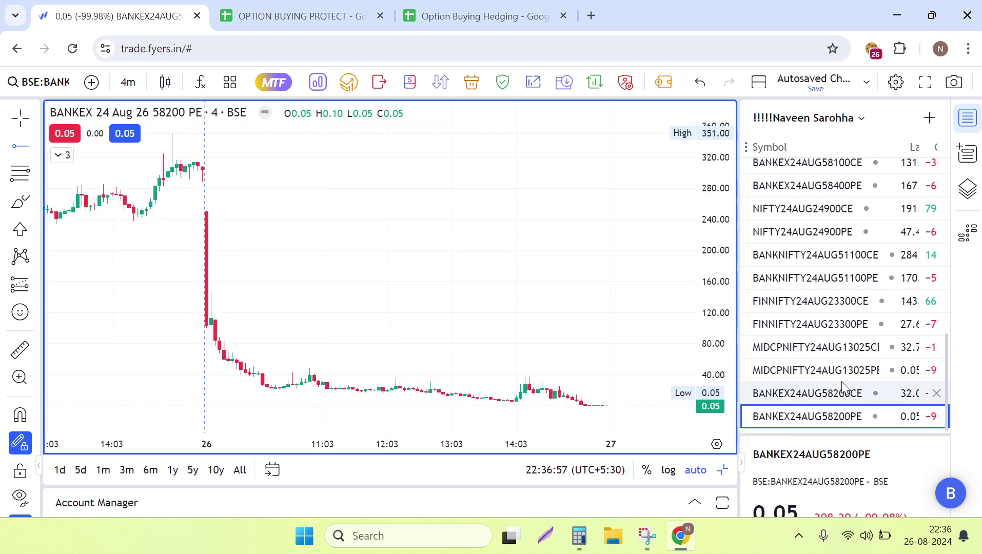
scroll(842, 381, up, 8)
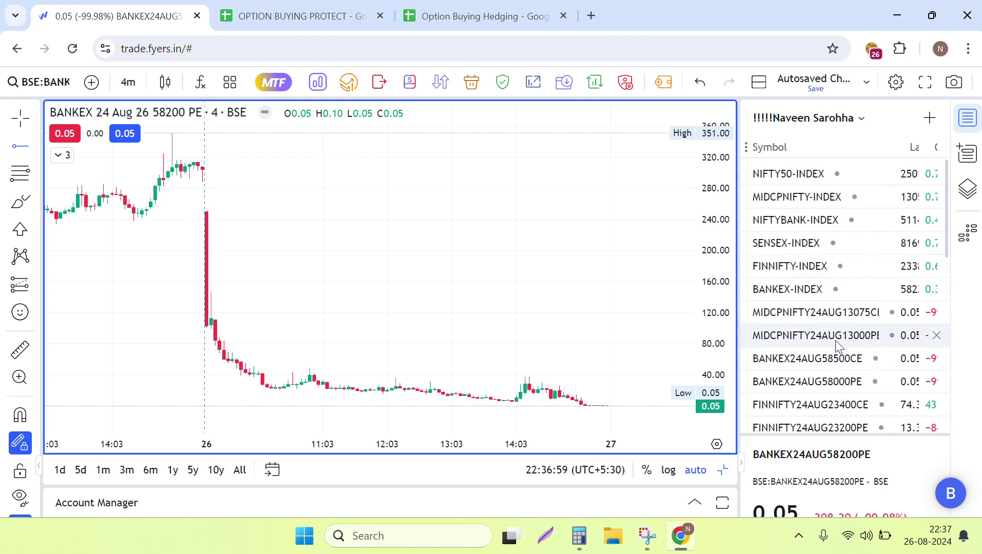
click(298, 15)
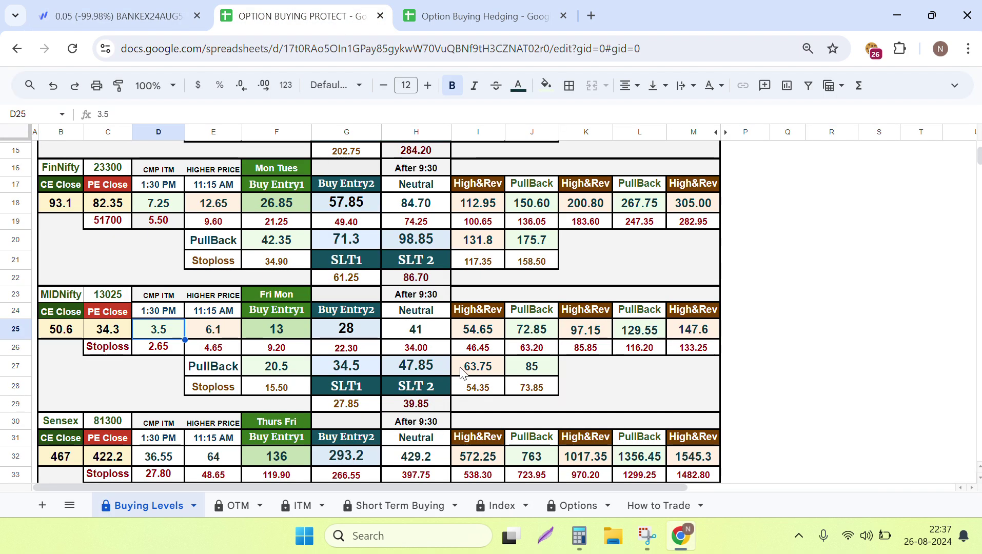
scroll(514, 471, up, 5)
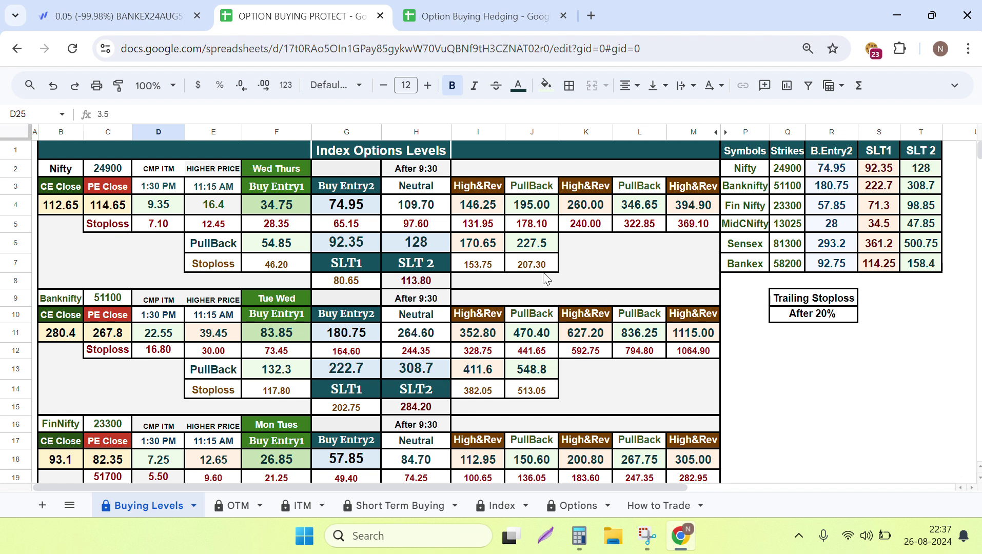
Step: Compare the CE Close and PE Close values of Banknifty 51100, Nifty 24900 and FinNifty 23300 on the Buying Levels sheet
click(64, 336)
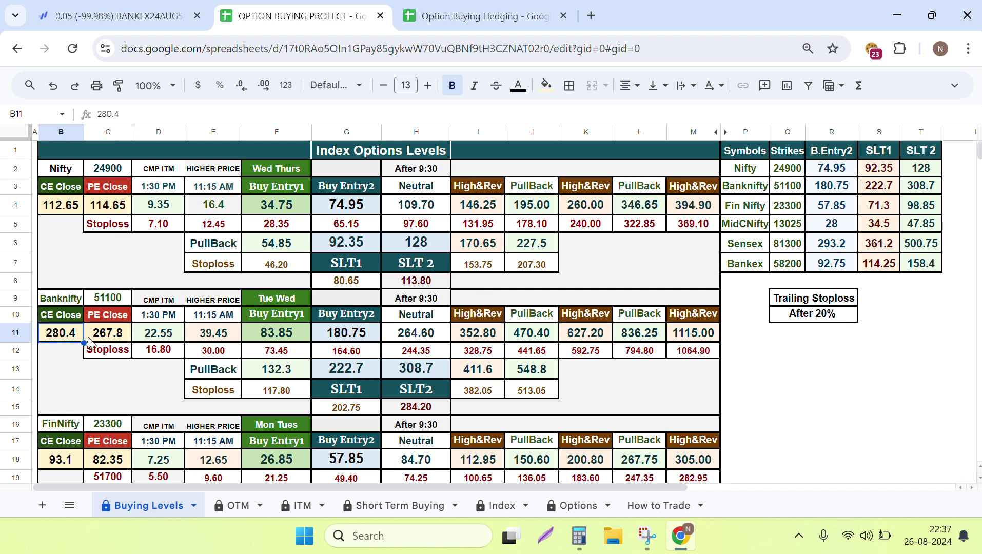
click(101, 338)
click(66, 339)
click(99, 331)
click(95, 208)
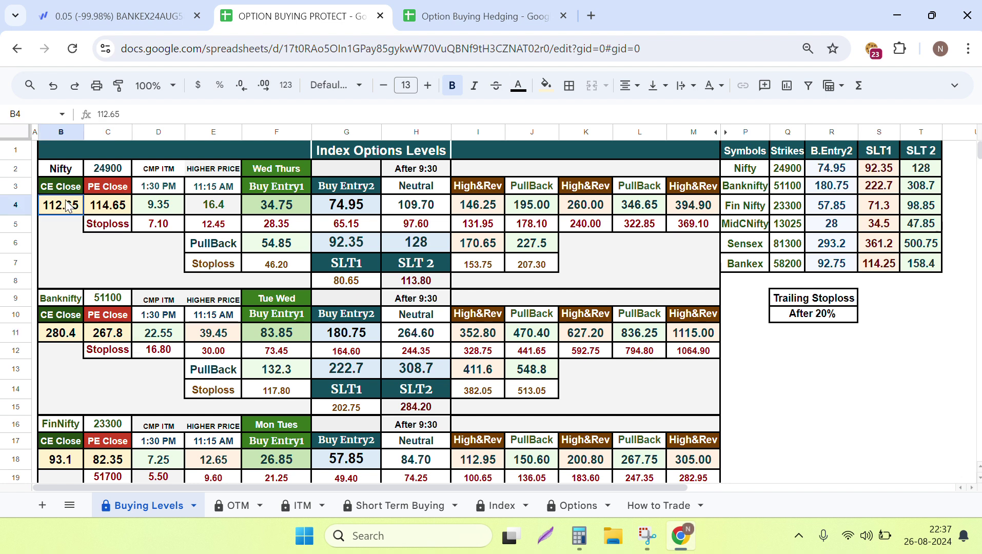
scroll(175, 329, down, 3)
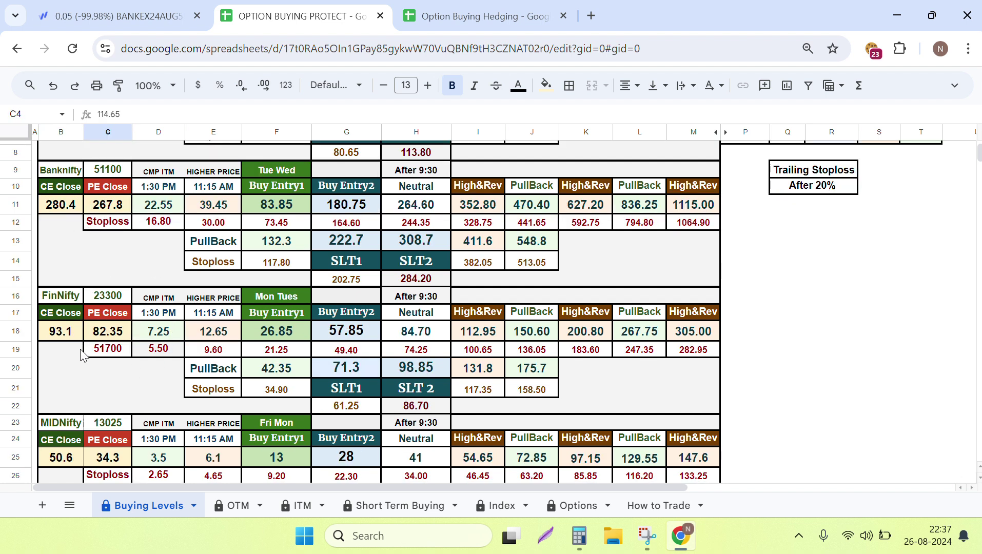
click(67, 338)
click(105, 337)
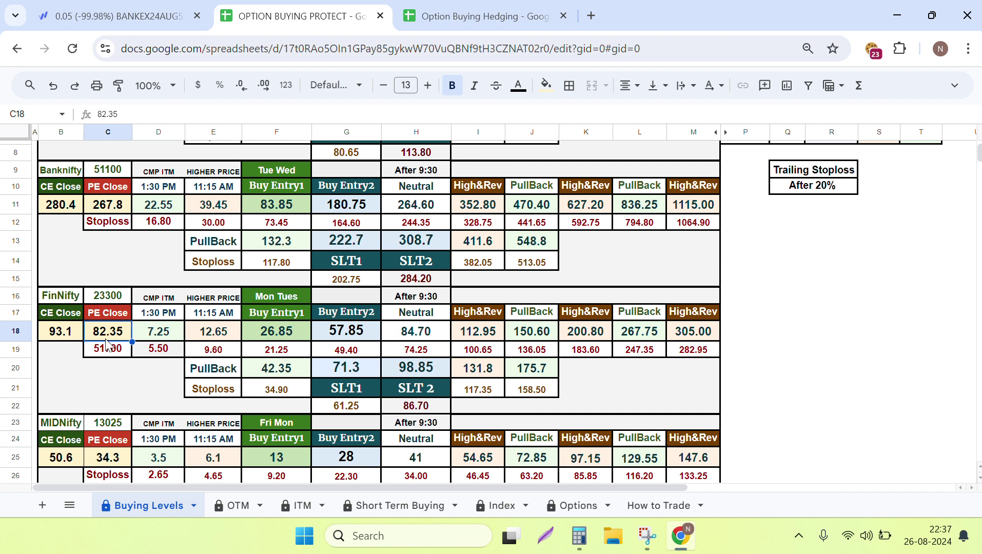
Step: Compare the BankEx 58200 strike's CE Close and PE Close in cells B39 and C39
scroll(138, 405, down, 3)
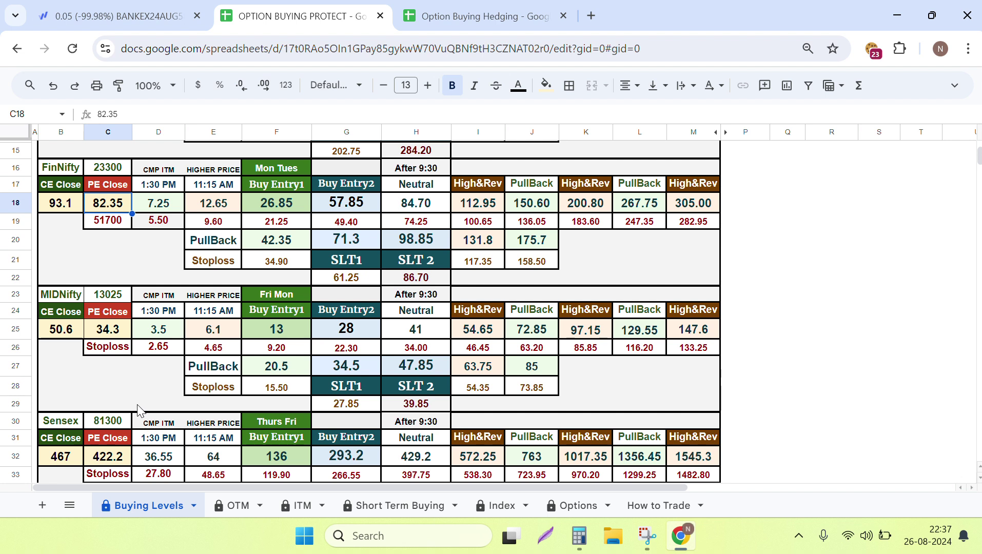
scroll(139, 409, down, 3)
scroll(138, 409, down, 3)
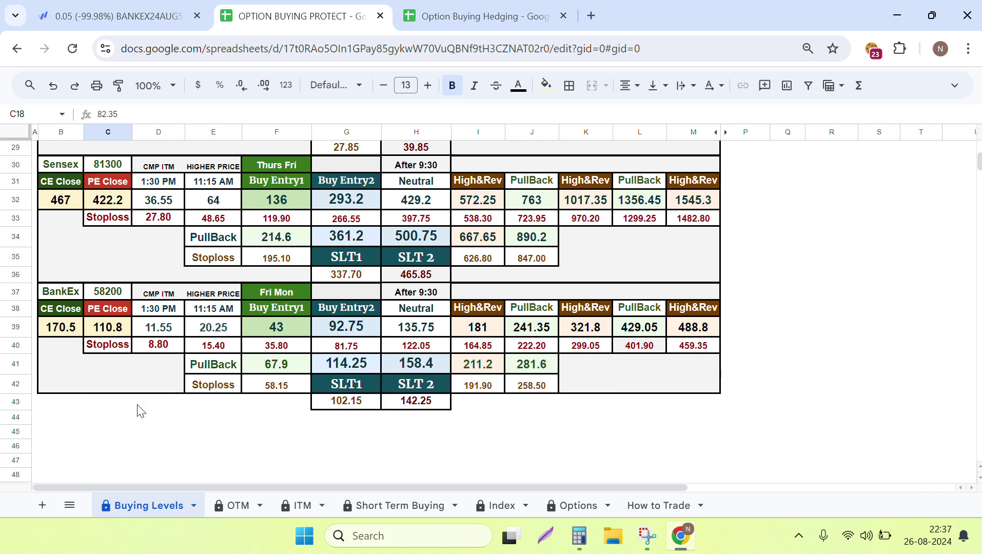
click(72, 334)
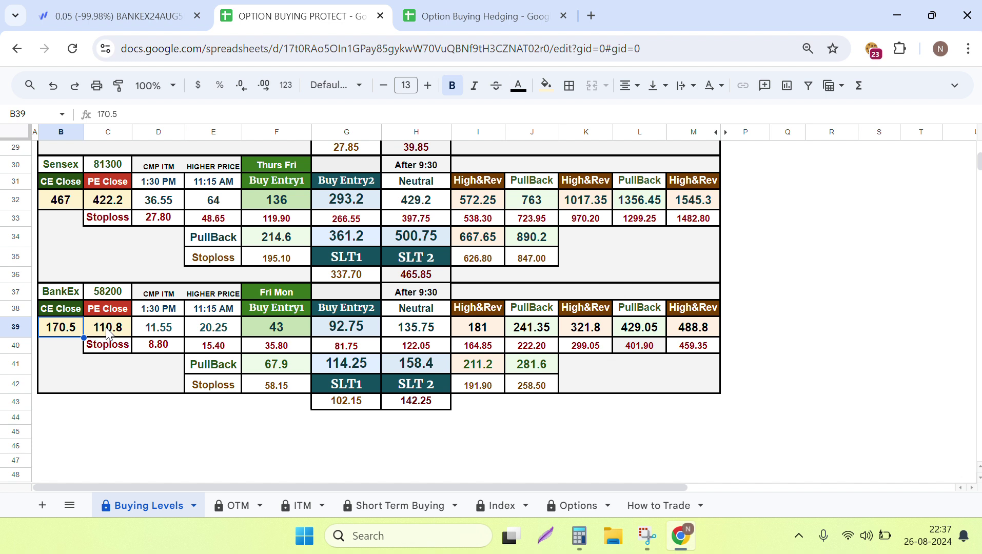
click(109, 334)
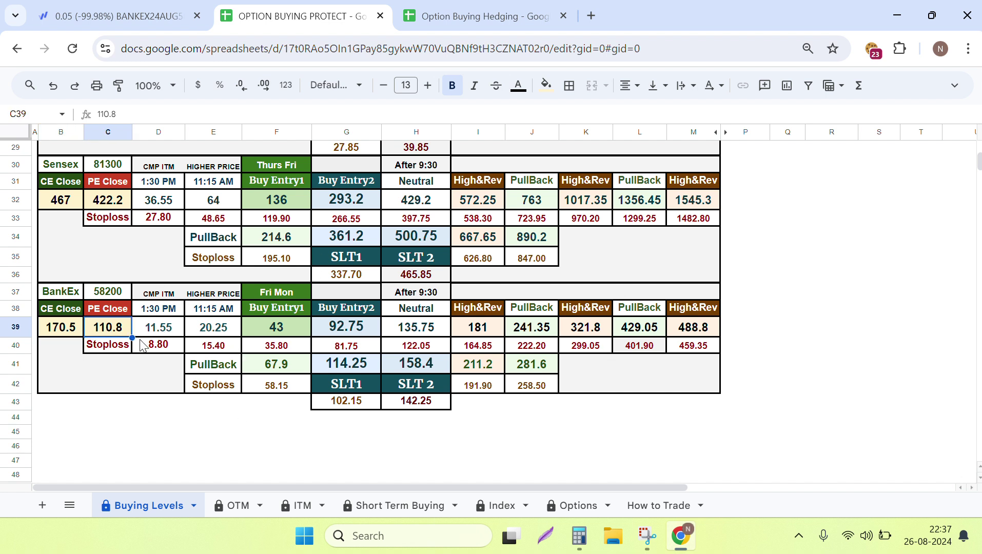
scroll(305, 312, up, 10)
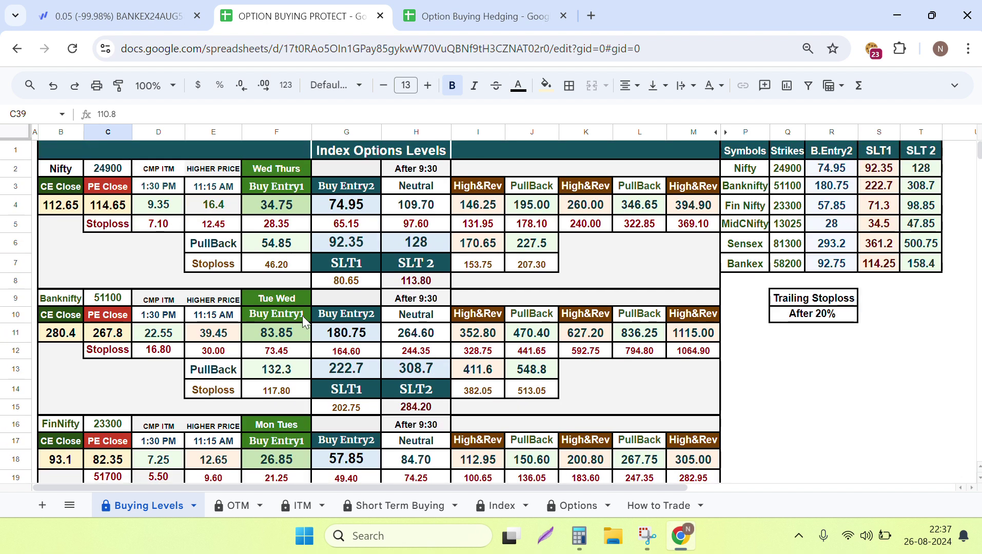
Step: Review the OTM sheet's strikes and closing values from NIFTY down to BANKEX, comparing it with the Buying Levels sheet
click(238, 506)
click(149, 506)
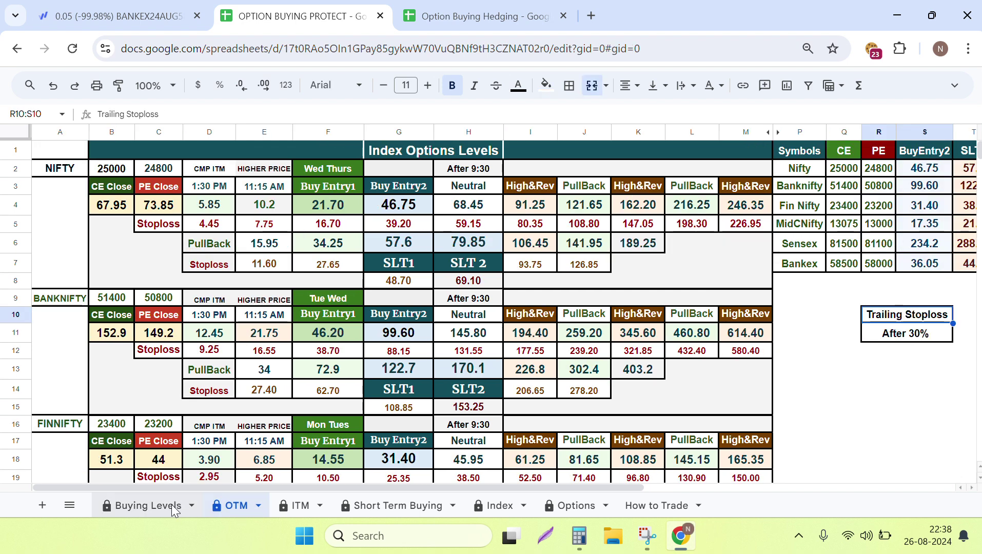
click(236, 507)
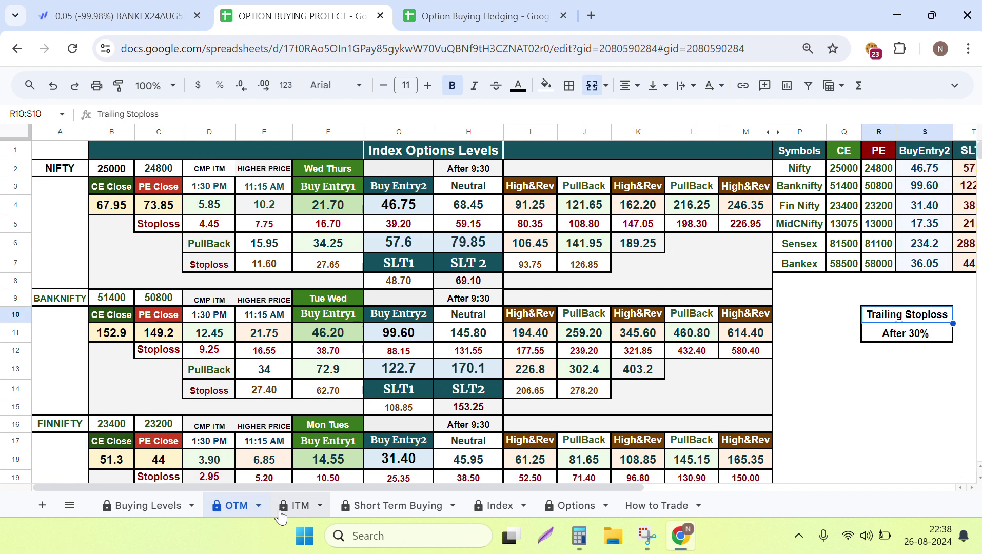
click(174, 507)
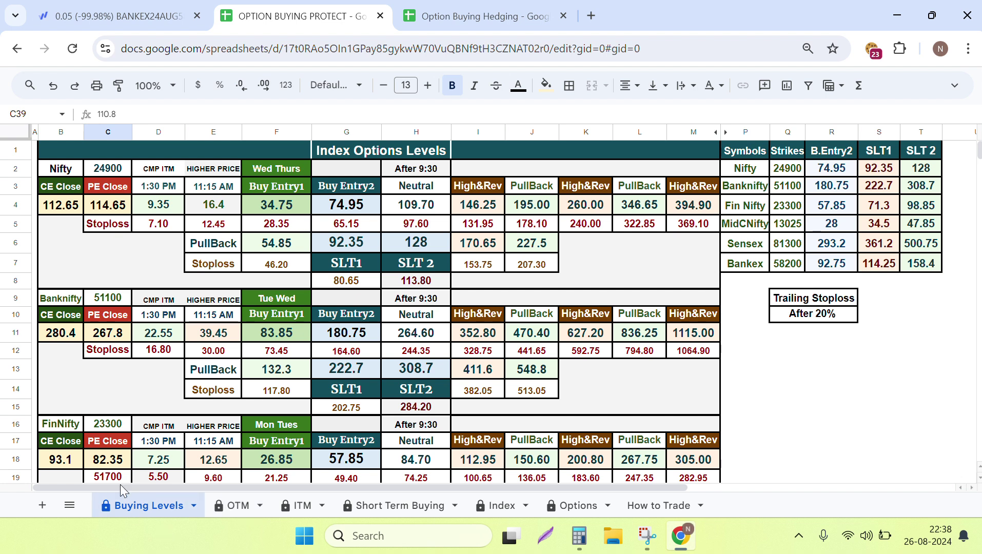
click(241, 506)
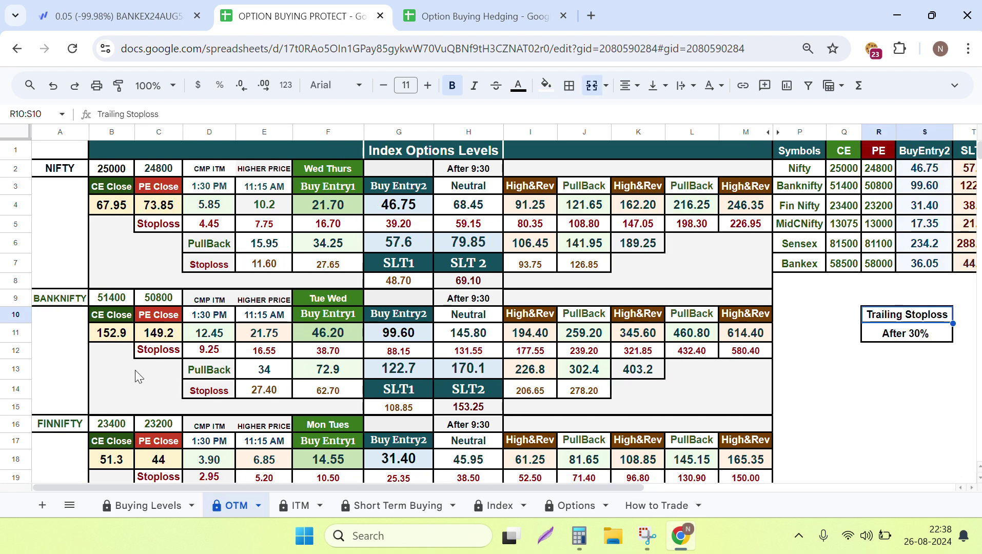
scroll(171, 370, down, 3)
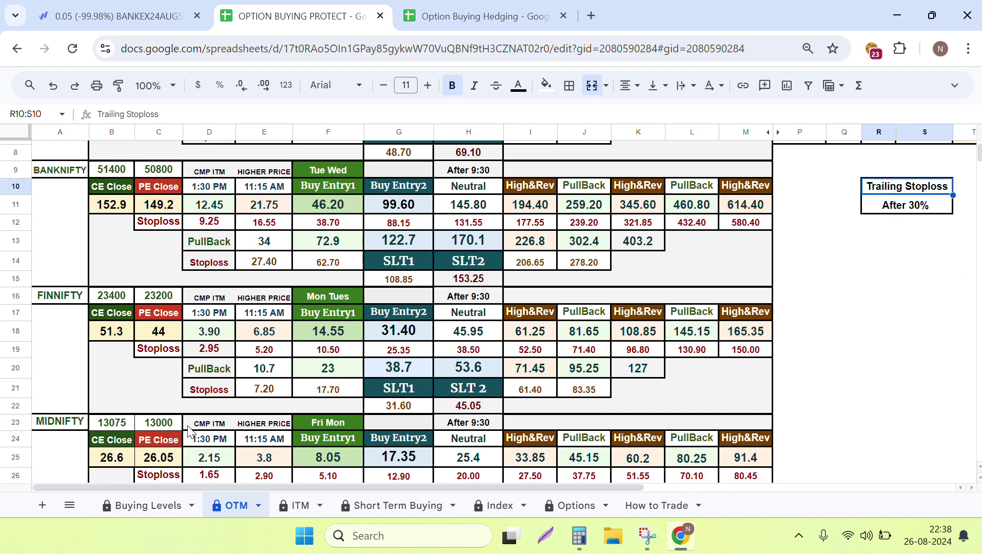
scroll(190, 432, down, 5)
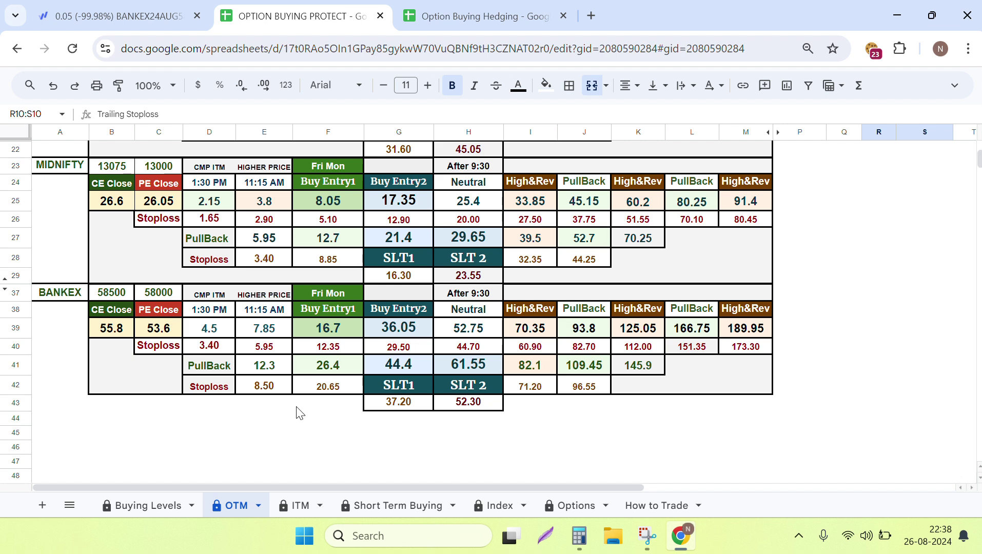
scroll(326, 383, up, 7)
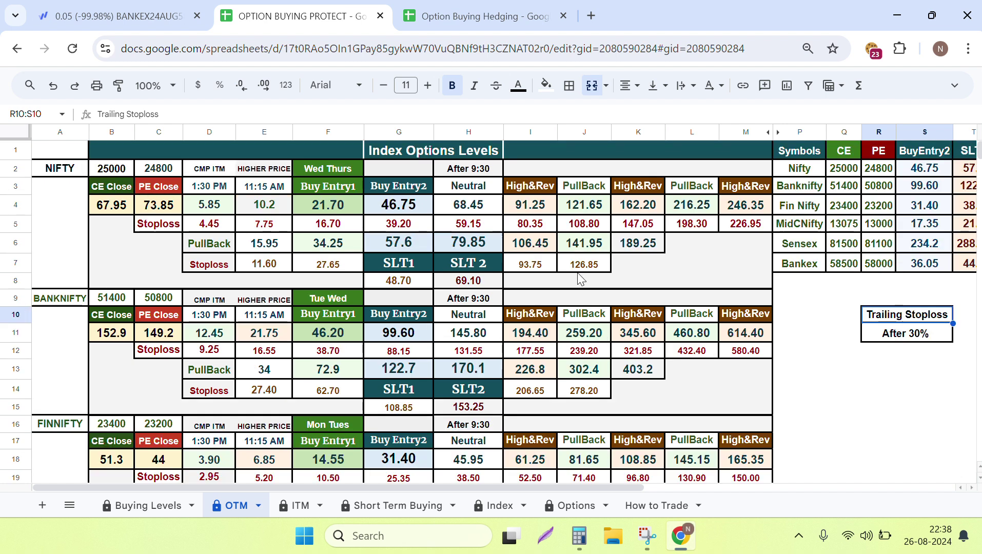
Step: Review the ITM sheet's CE and PE closes from NIFTY down to BANKEX, and return to the top of the Buying Levels sheet
click(307, 507)
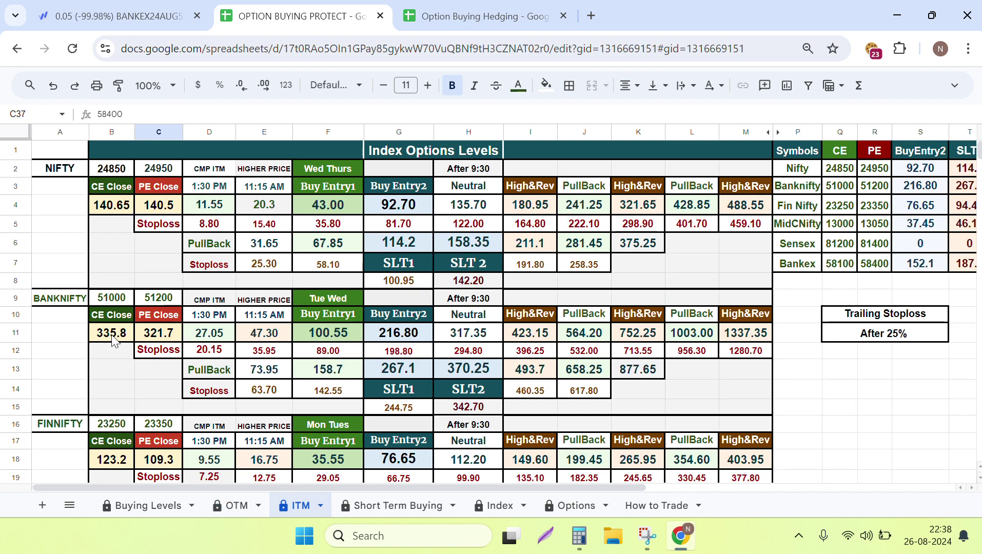
scroll(152, 403, down, 2)
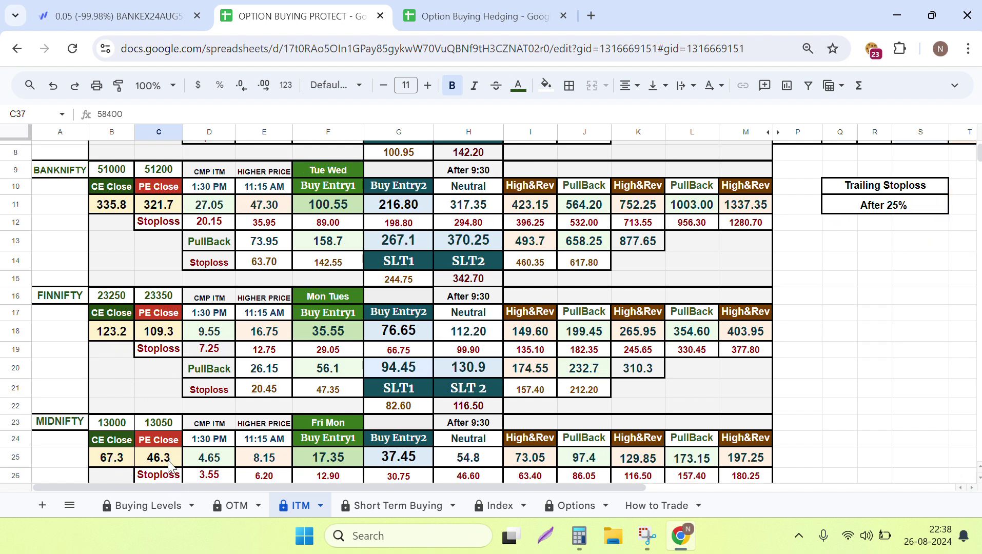
scroll(258, 396, down, 5)
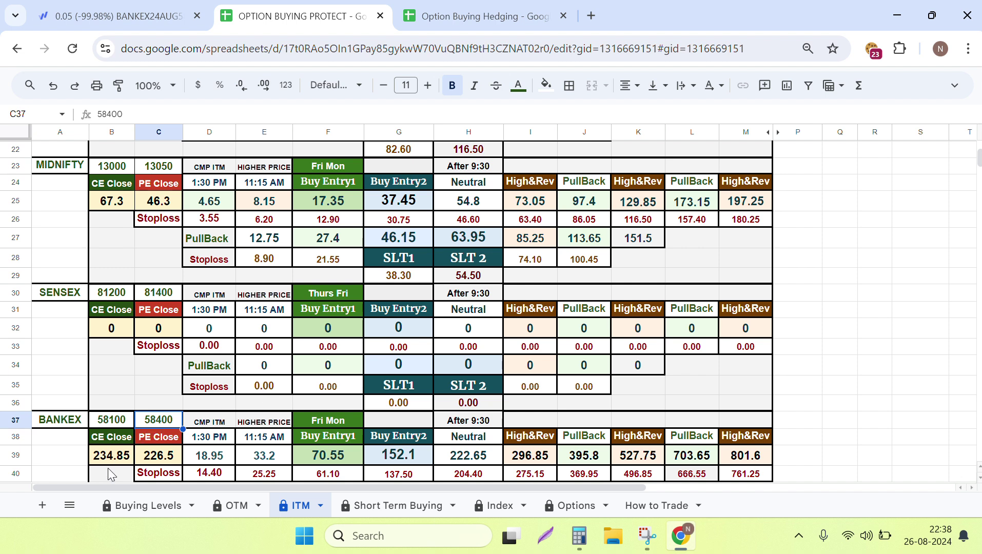
scroll(415, 346, down, 3)
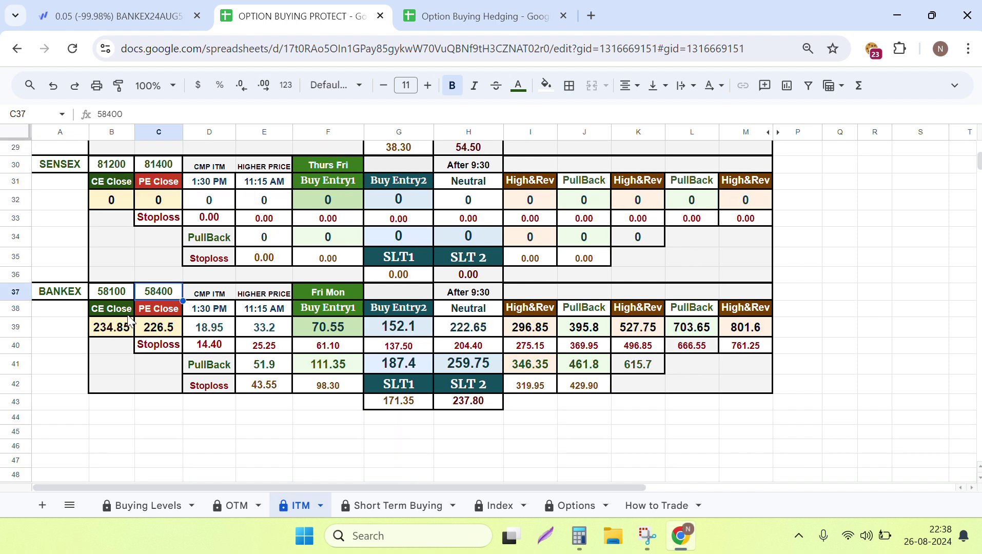
click(160, 510)
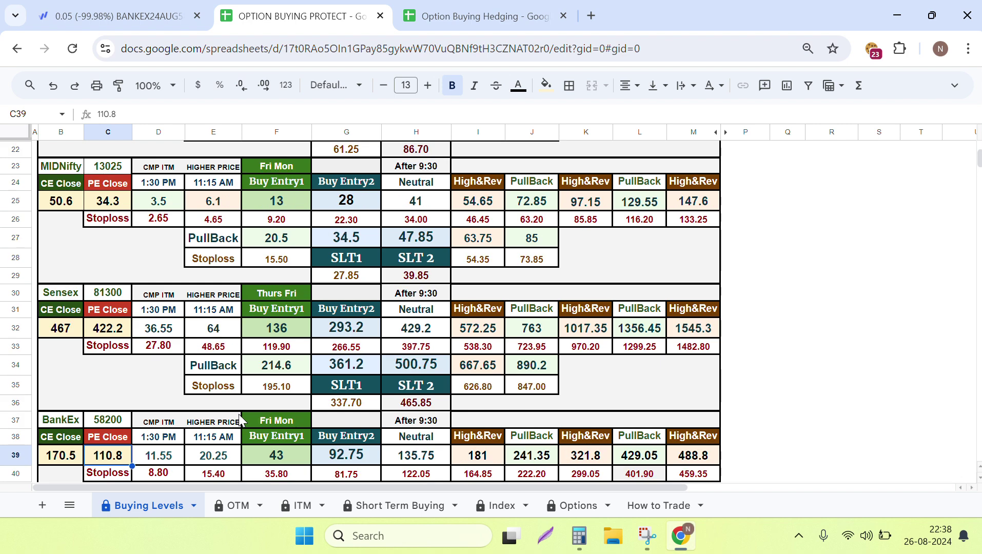
scroll(758, 258, up, 7)
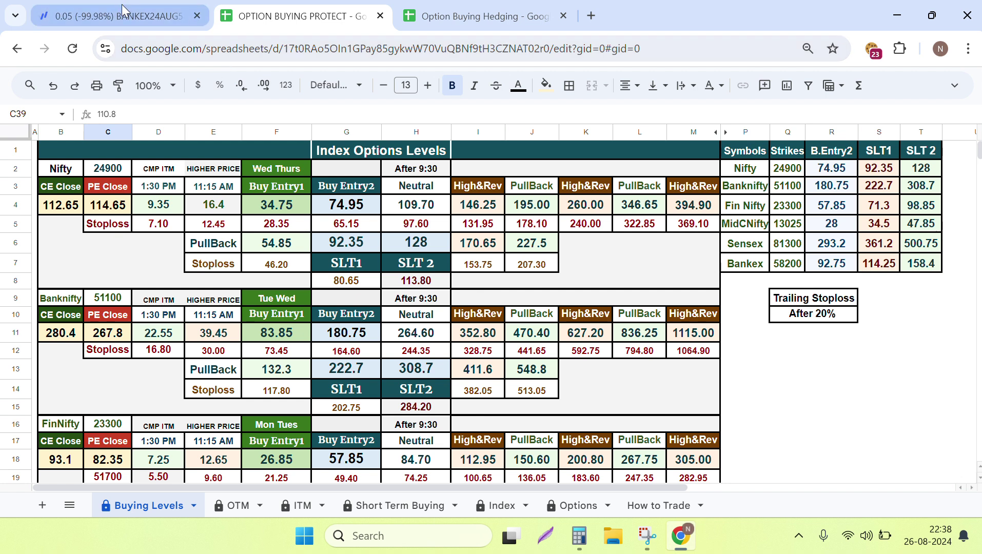
Step: Examine the entry, target and stop-loss levels for each index on the Short Term Buying sheet, glancing at the BANKEX 58200 PE chart
click(383, 506)
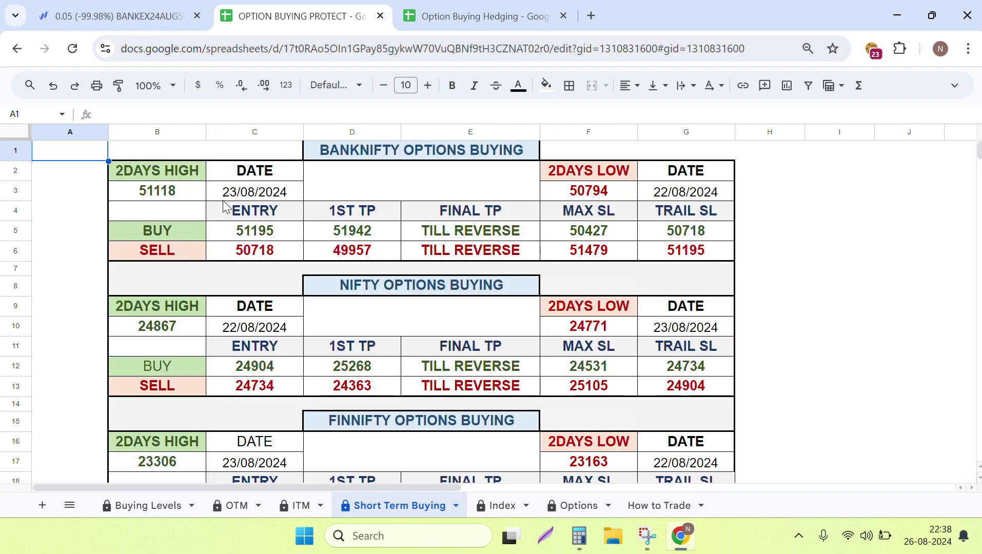
click(153, 13)
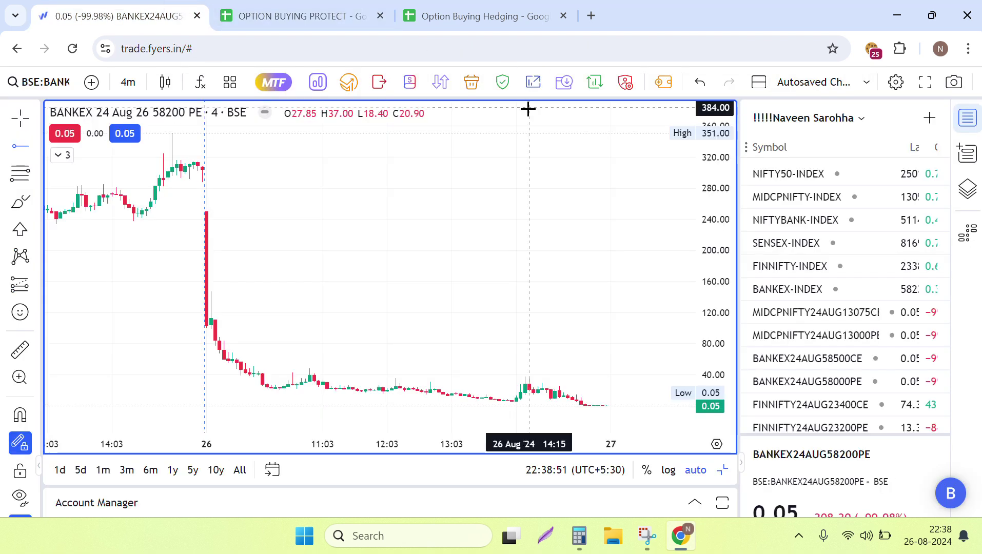
click(260, 18)
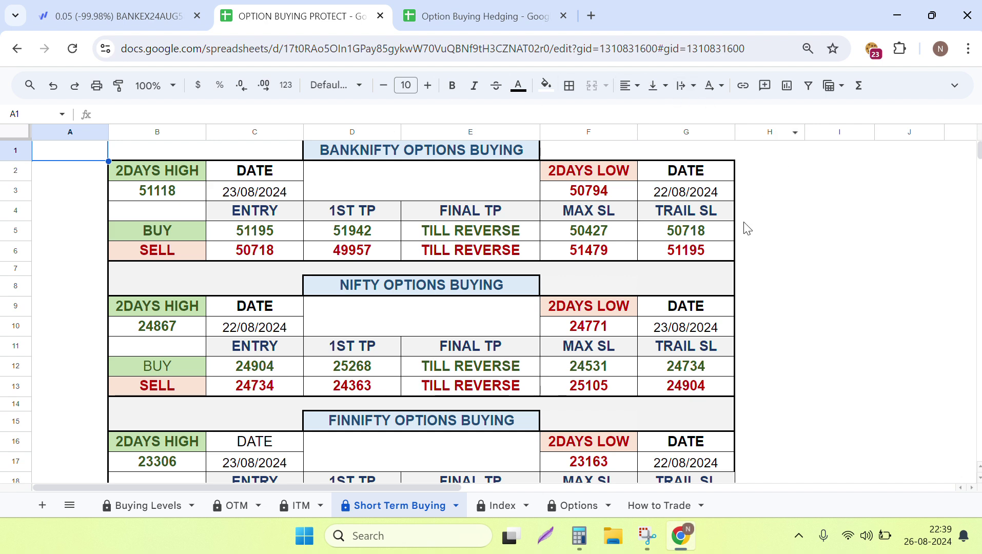
scroll(692, 285, down, 5)
scroll(692, 285, down, 2)
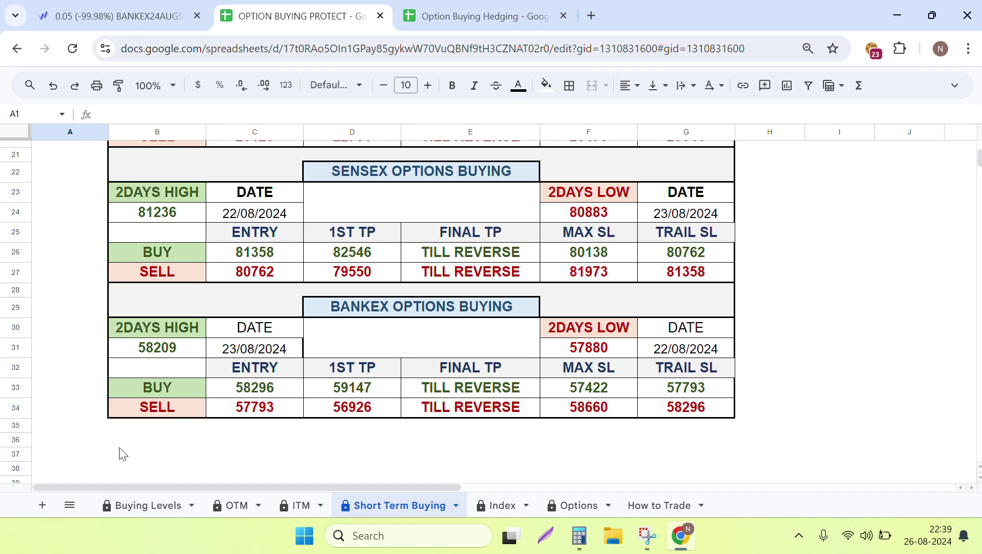
scroll(295, 296, up, 8)
scroll(295, 296, down, 9)
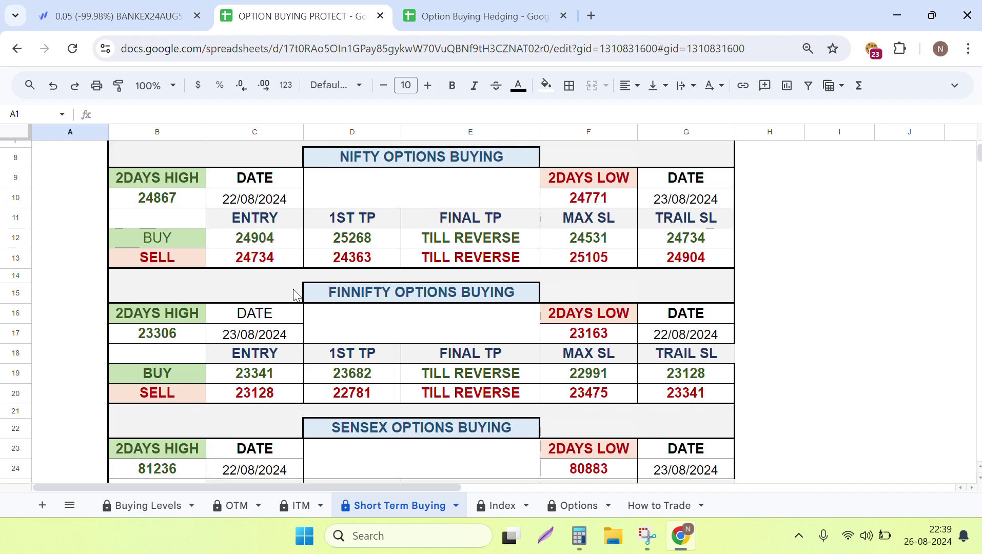
scroll(295, 296, up, 2)
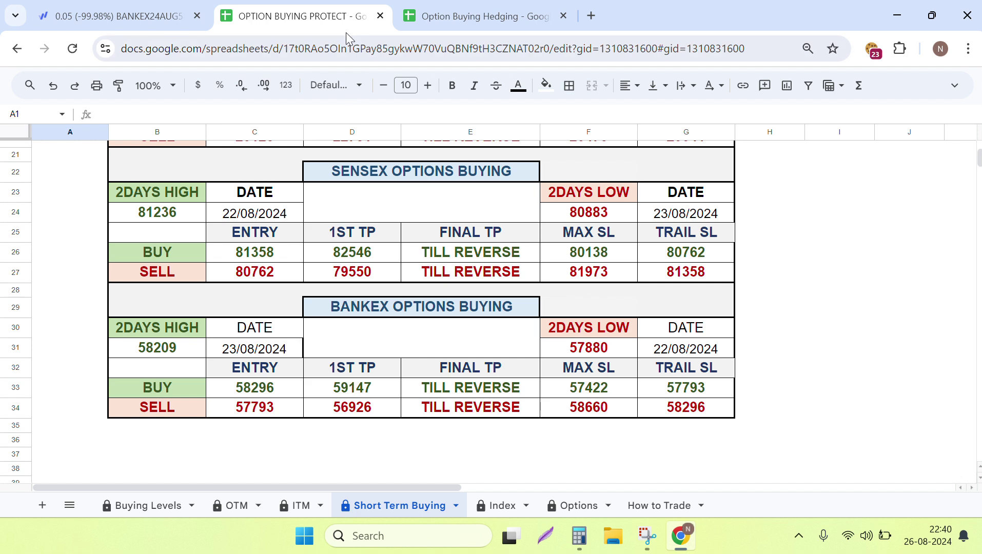
Step: Switch to the trading charts and review MIDCPNIFTY24AUG13075CE, MIDCPNIFTY24AUG13000PE and BANKEX24AUG58500CE from the watchlist
click(140, 15)
click(775, 310)
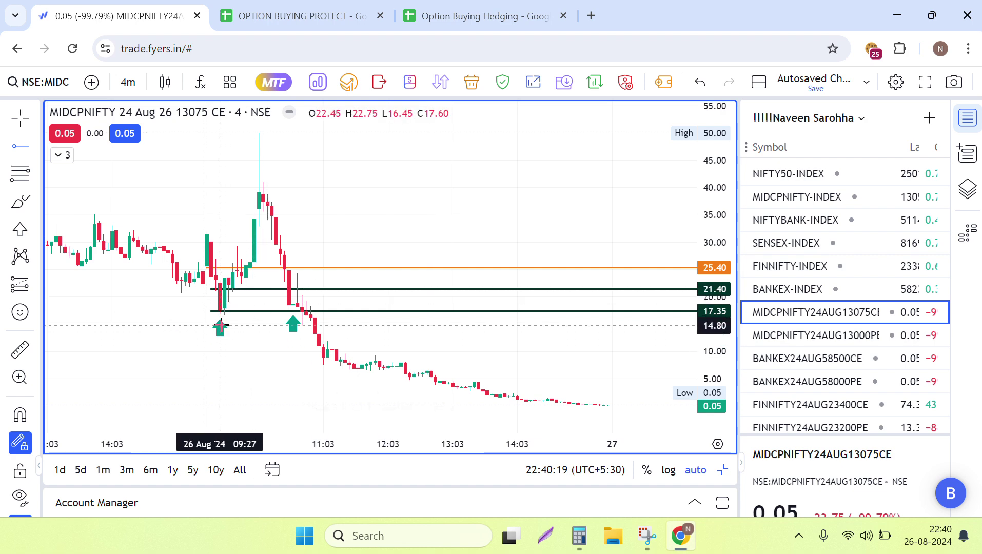
click(816, 335)
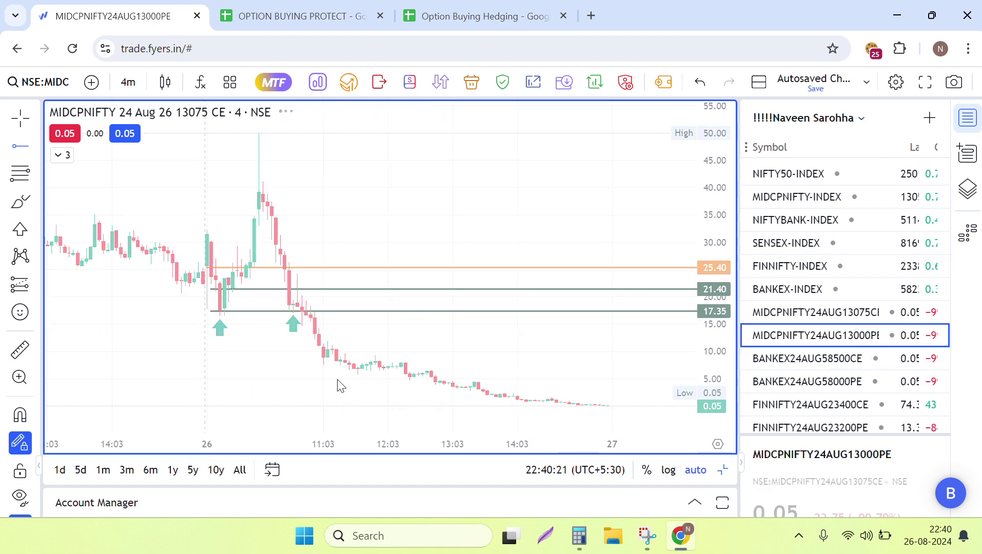
click(815, 357)
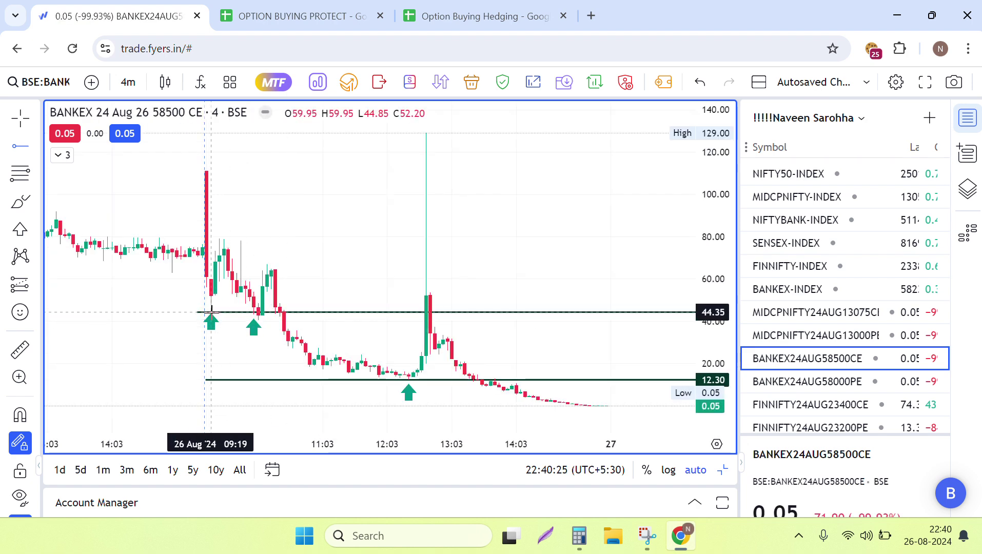
Step: Review the marked entry levels on the FINNIFTY24AUG23400CE, NIFTY24AUG24850CE and BANKNIFTY24AUG51000CE charts from the watchlist
click(841, 413)
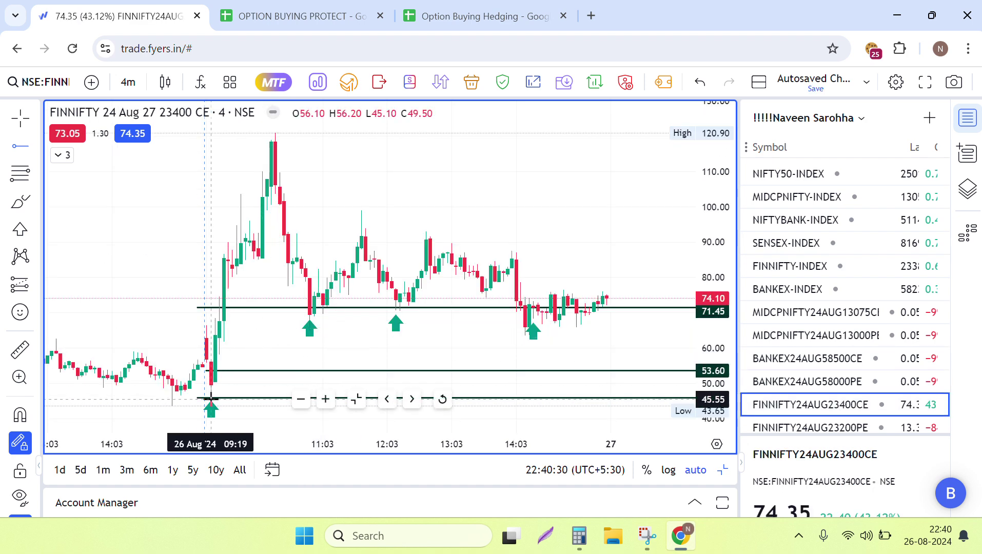
scroll(823, 418, down, 3)
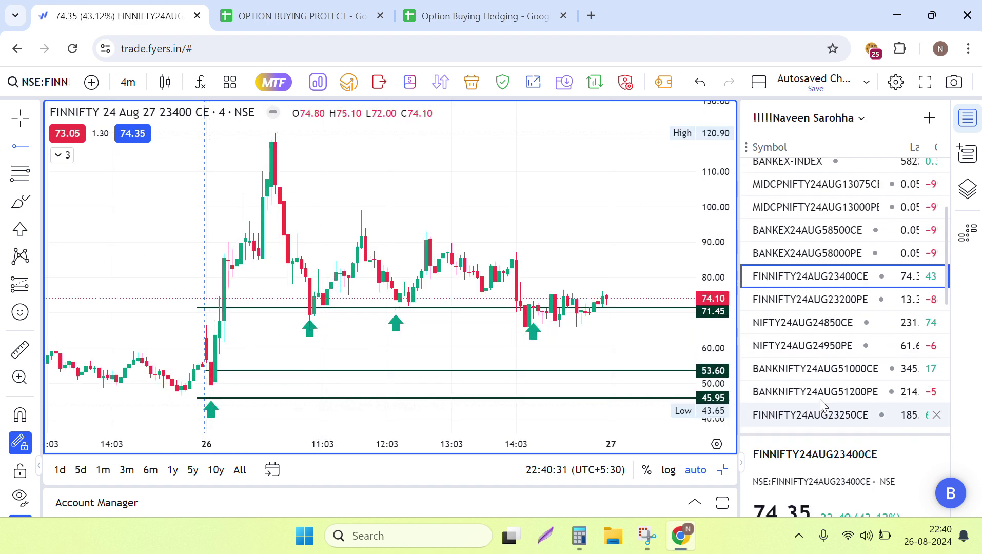
click(809, 329)
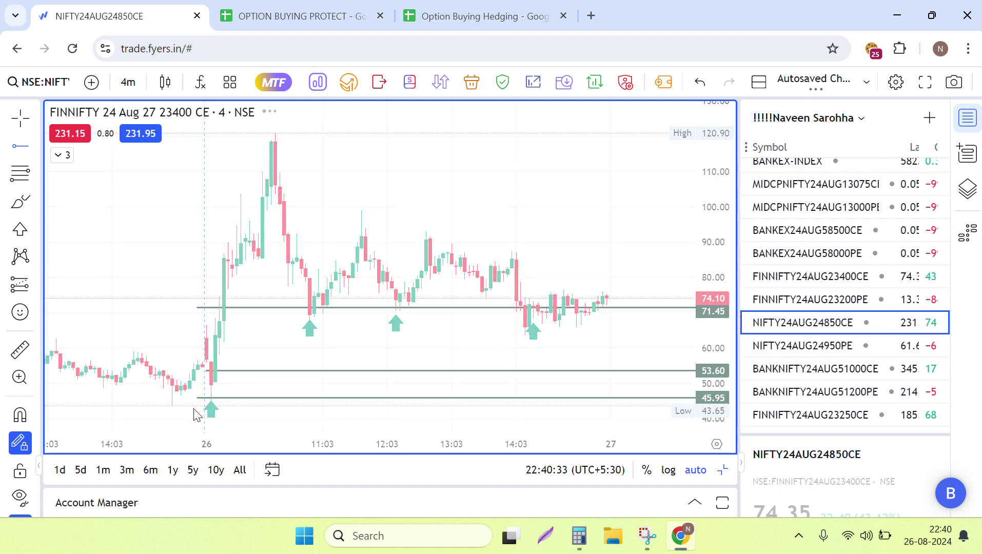
click(781, 368)
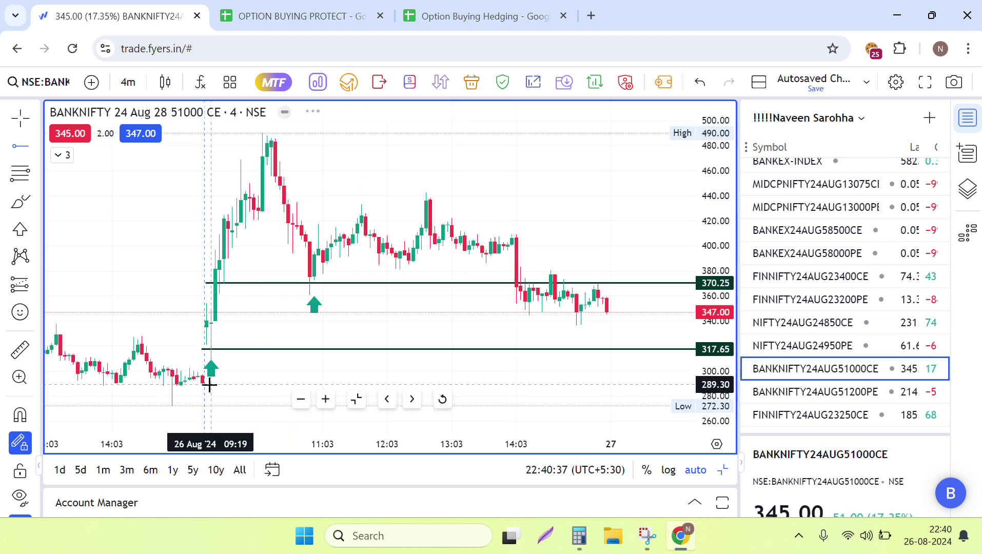
Step: Review the FINNIFTY24AUG23250CE, MIDCPNIFTY24AUG13000CE and BANKEX24AUG58100CE charts, and open NIFTY24AUG24900CE
scroll(803, 392, down, 1)
scroll(804, 392, down, 3)
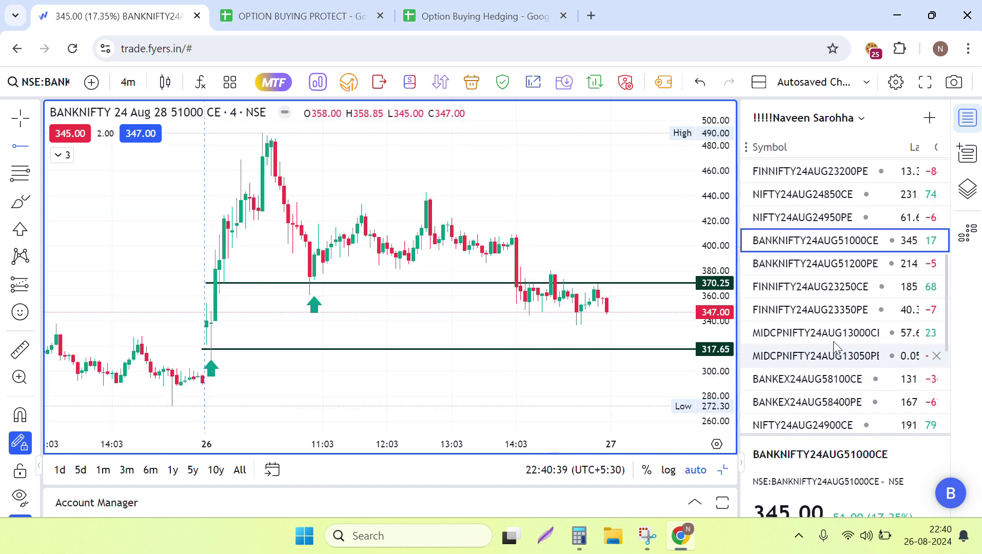
click(821, 287)
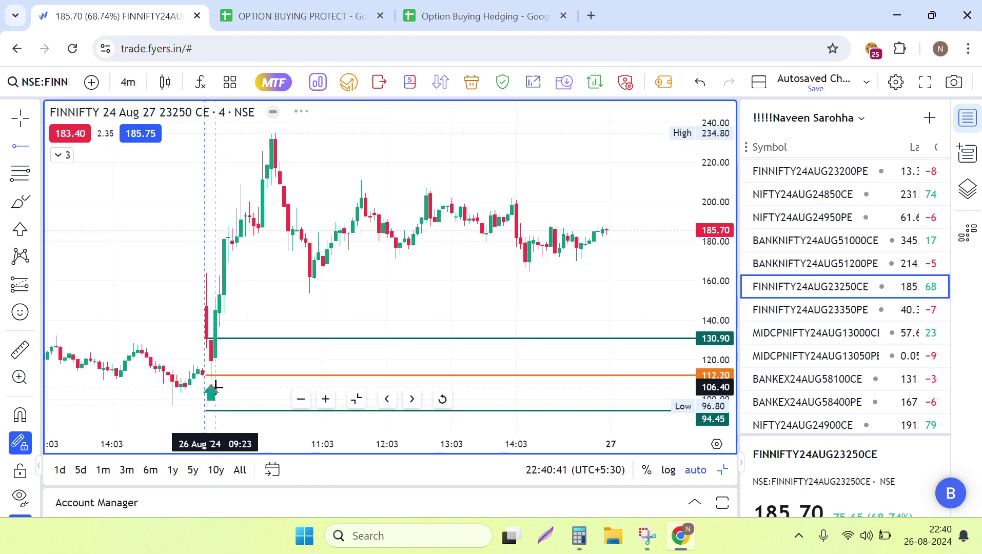
scroll(899, 366, down, 1)
scroll(899, 366, down, 4)
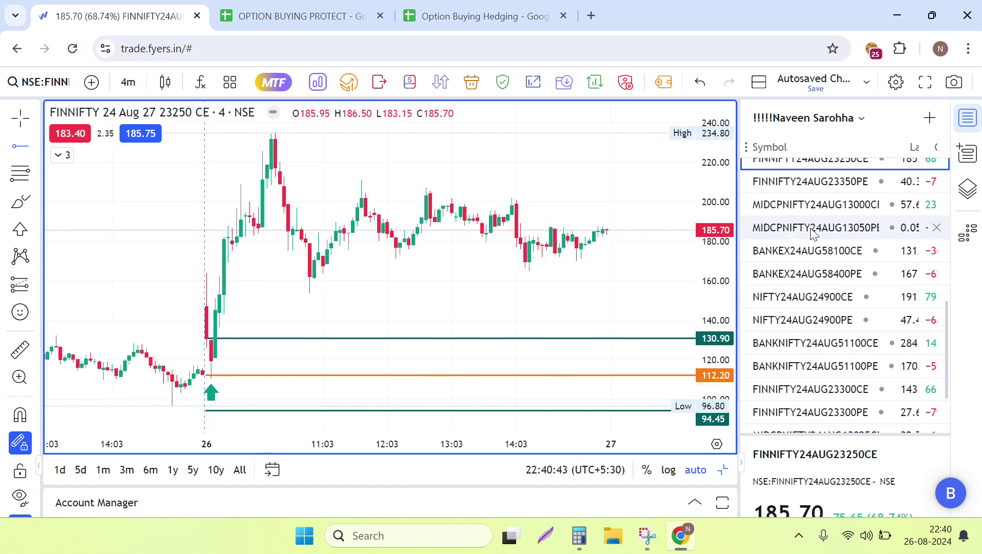
click(808, 207)
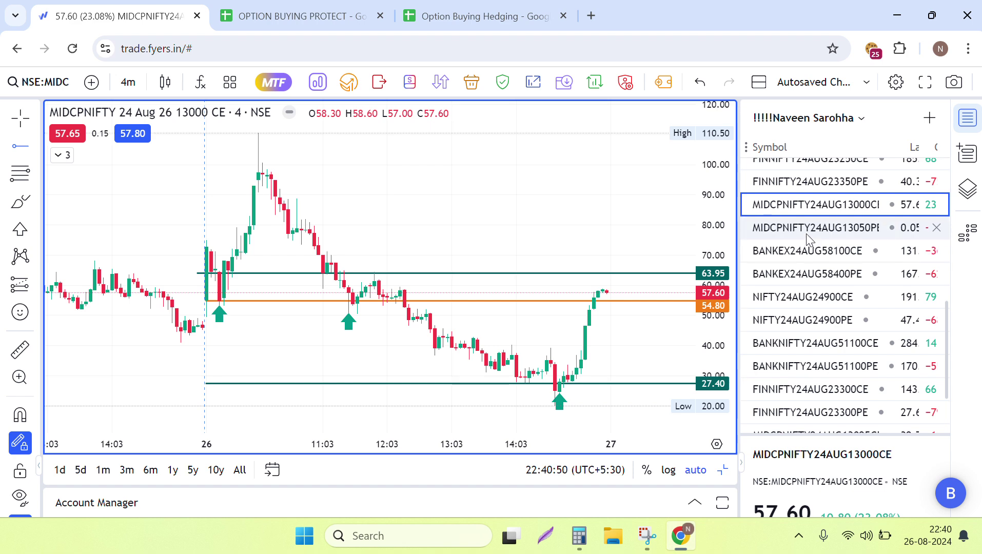
click(810, 251)
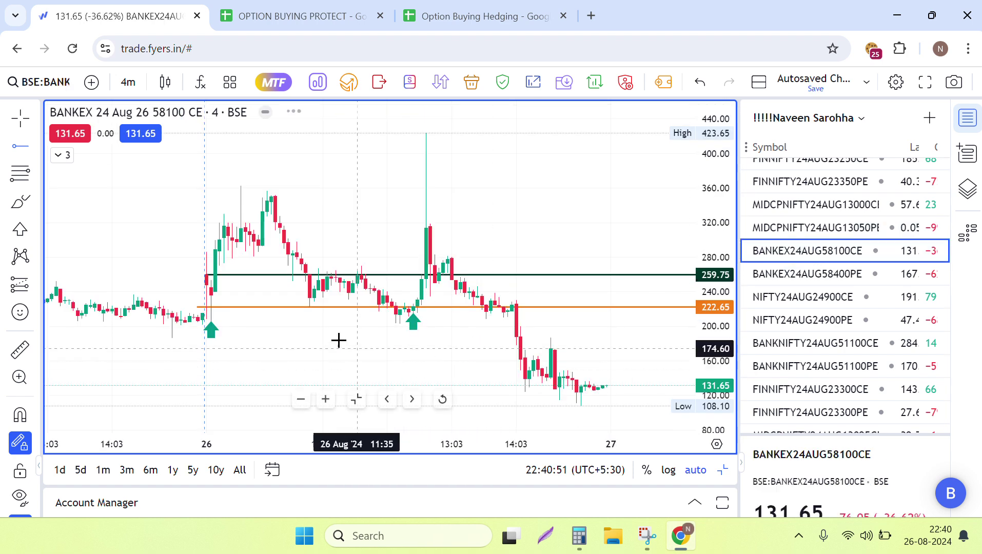
click(791, 303)
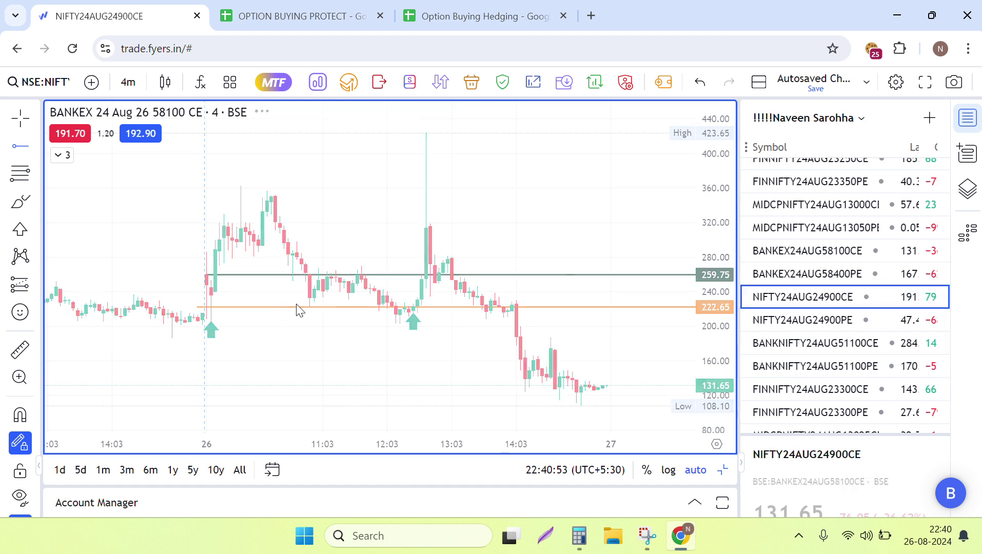